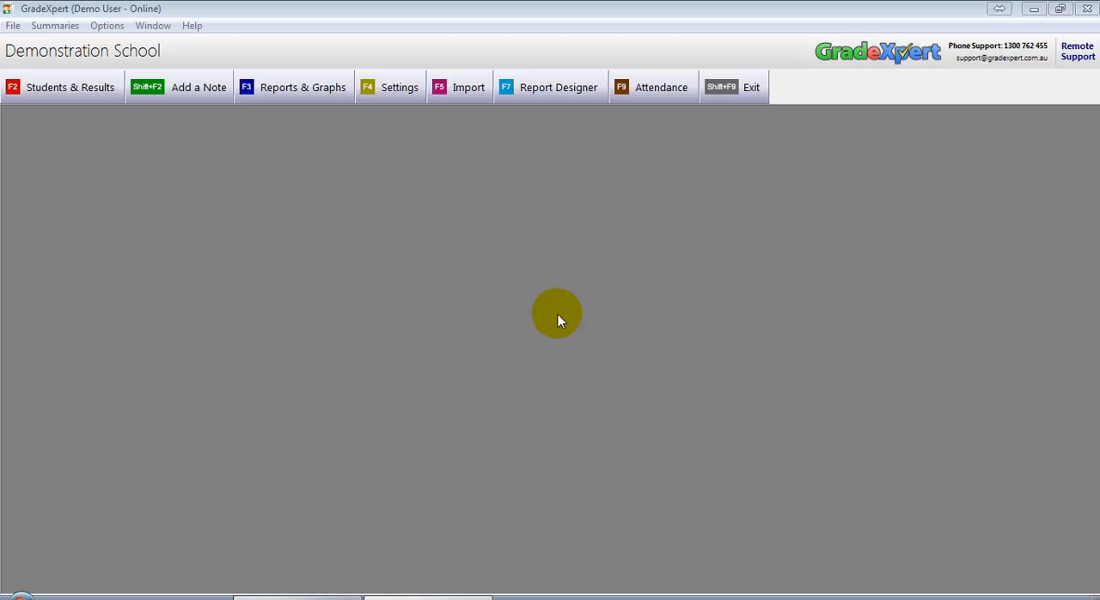
# Open the Note Types settings and add a new note type named "Medical Incident - Epileptic fit"
pyautogui.click(399, 88)
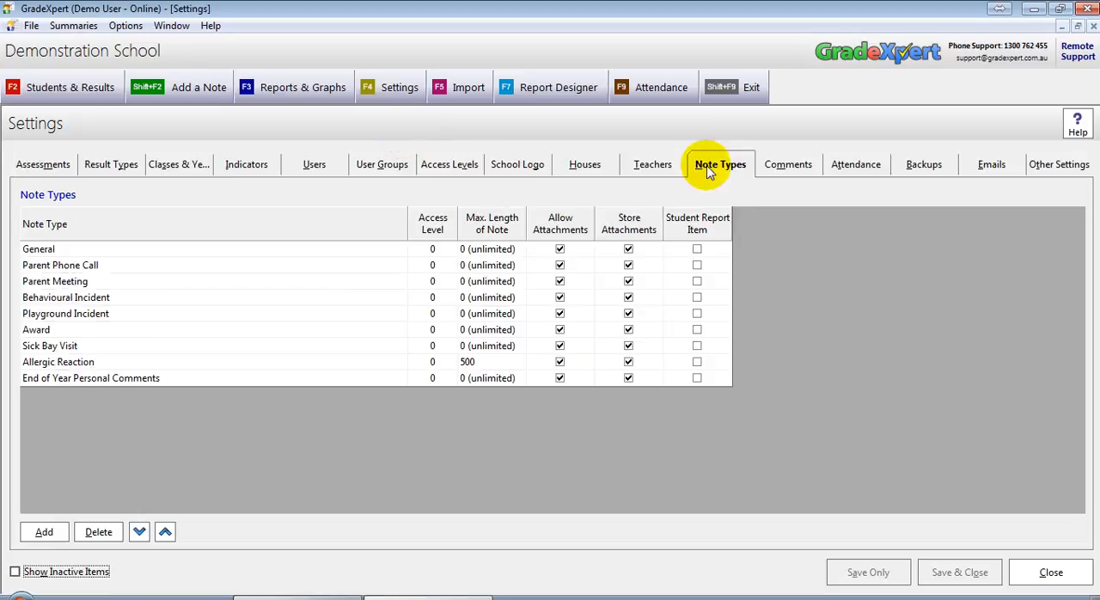
pyautogui.click(726, 168)
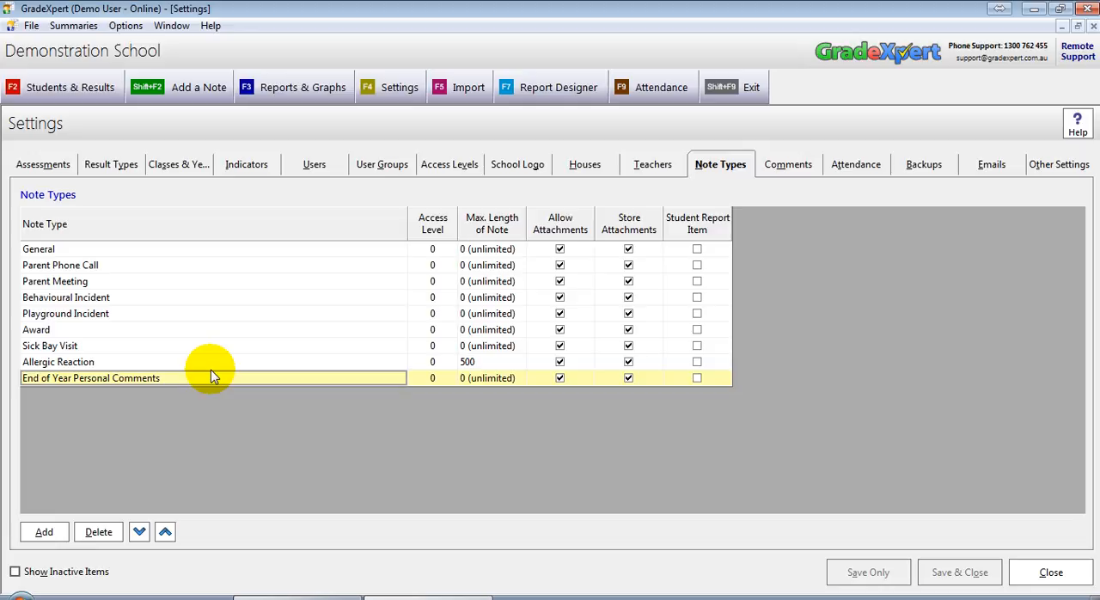
pyautogui.click(41, 532)
pyautogui.click(47, 394)
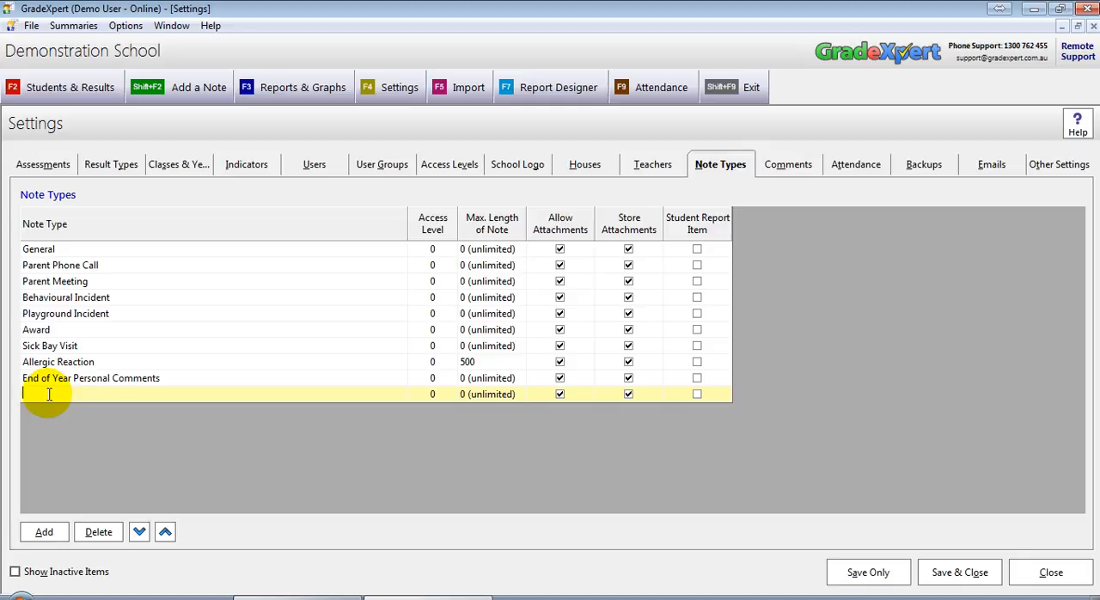
pyautogui.write('Medical Incident - Epile')
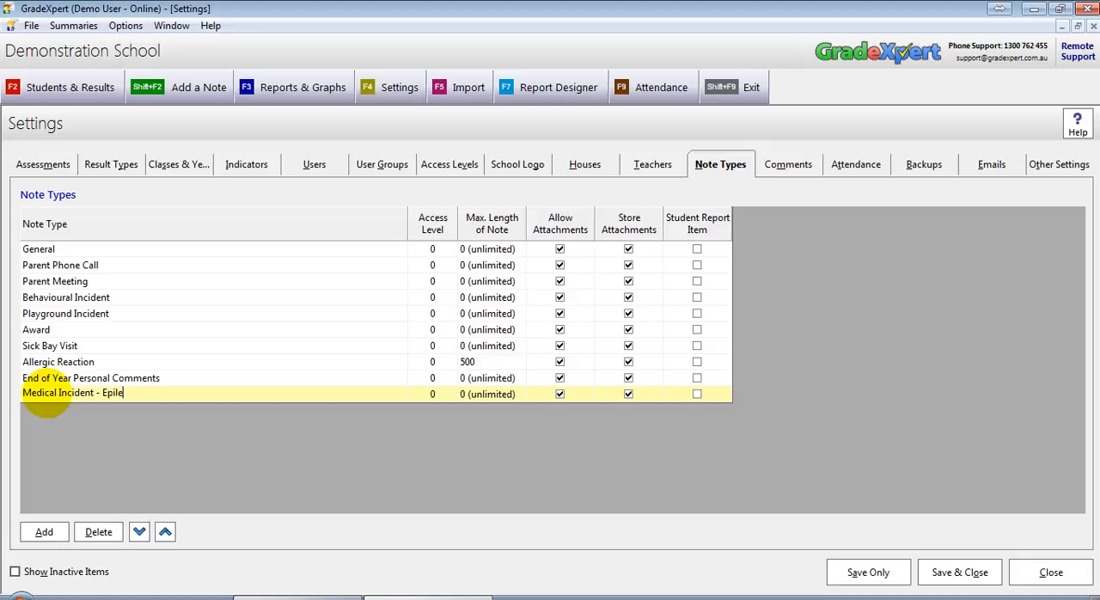
pyautogui.write('ptic fit')
# Save and close the Note Types settings
pyautogui.click(438, 394)
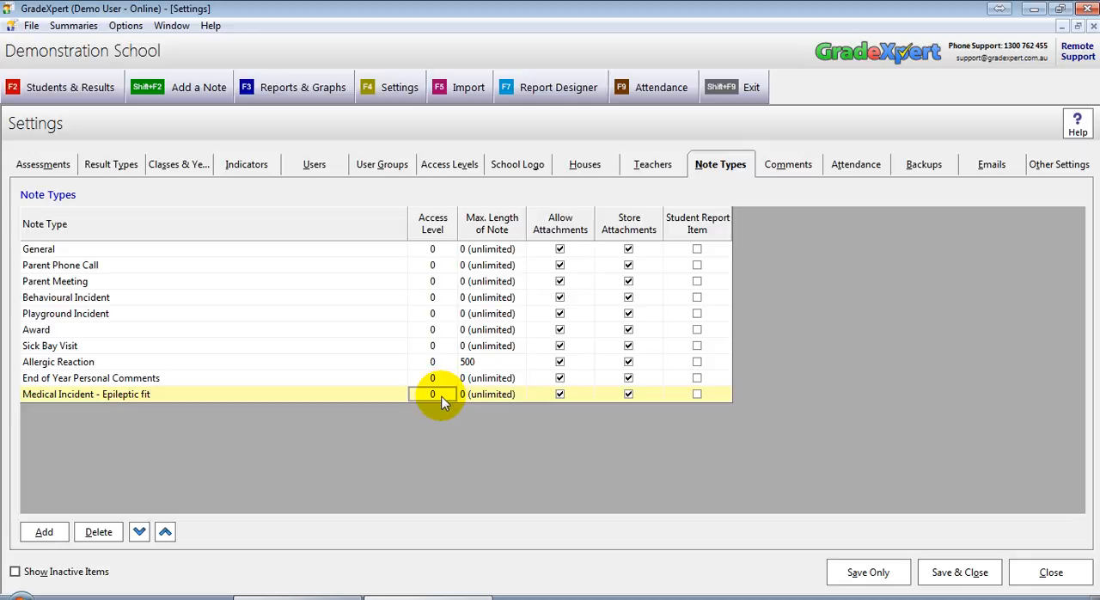
pyautogui.click(486, 397)
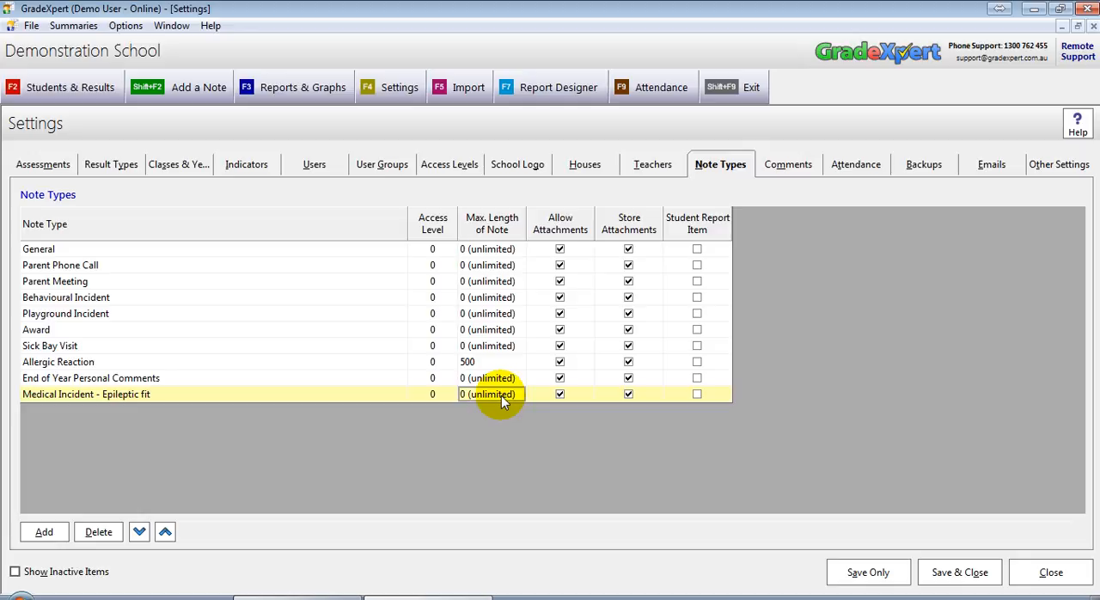
pyautogui.click(465, 395)
pyautogui.click(957, 578)
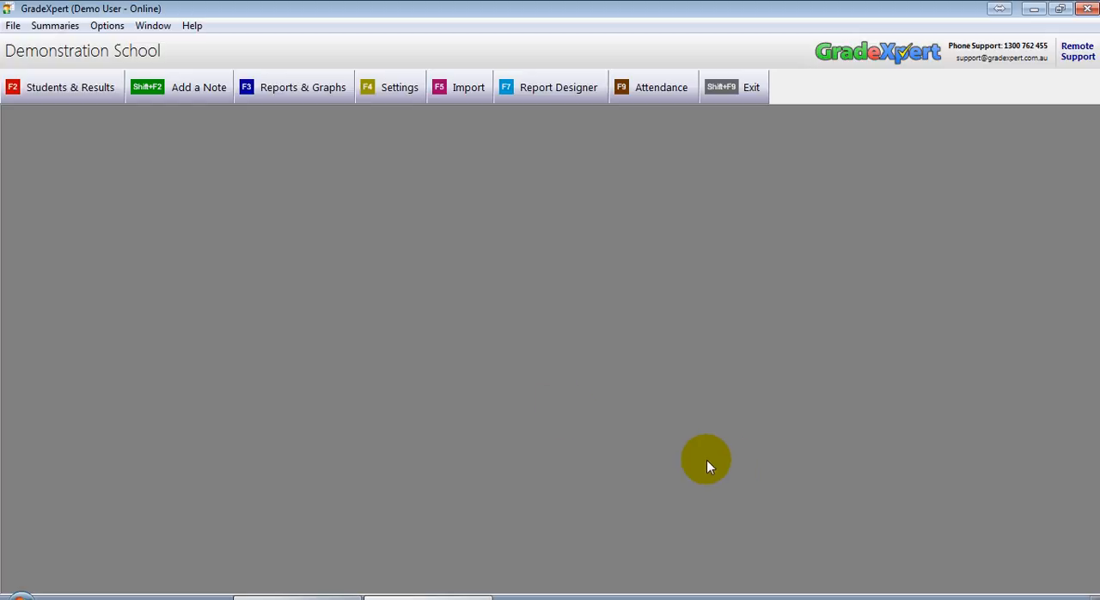
# Start adding a note and choose the Parent Meeting note type
pyautogui.click(176, 87)
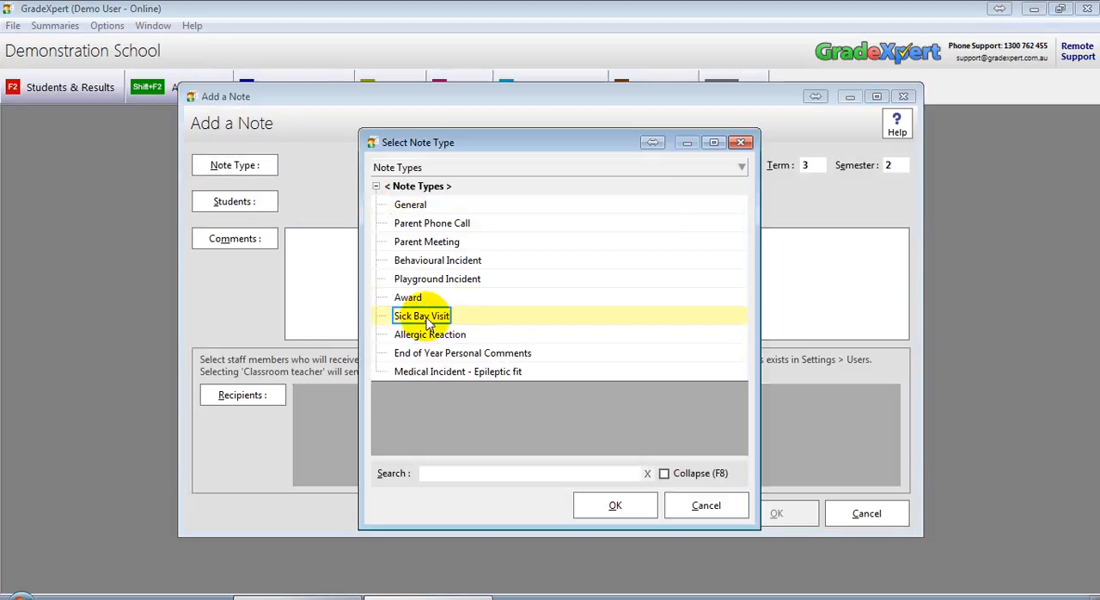
pyautogui.click(439, 260)
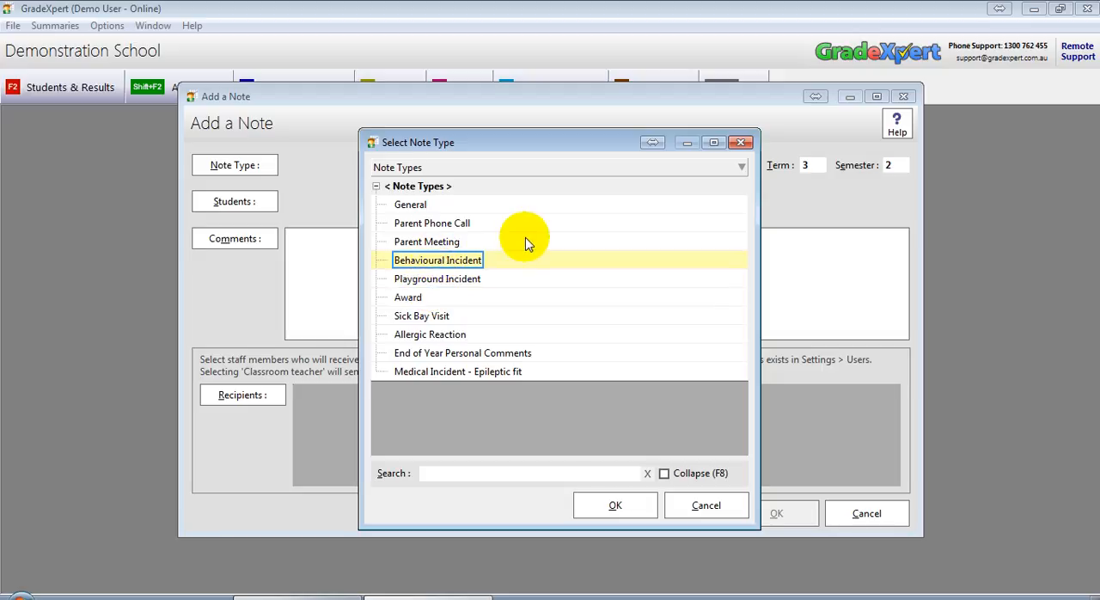
pyautogui.click(455, 243)
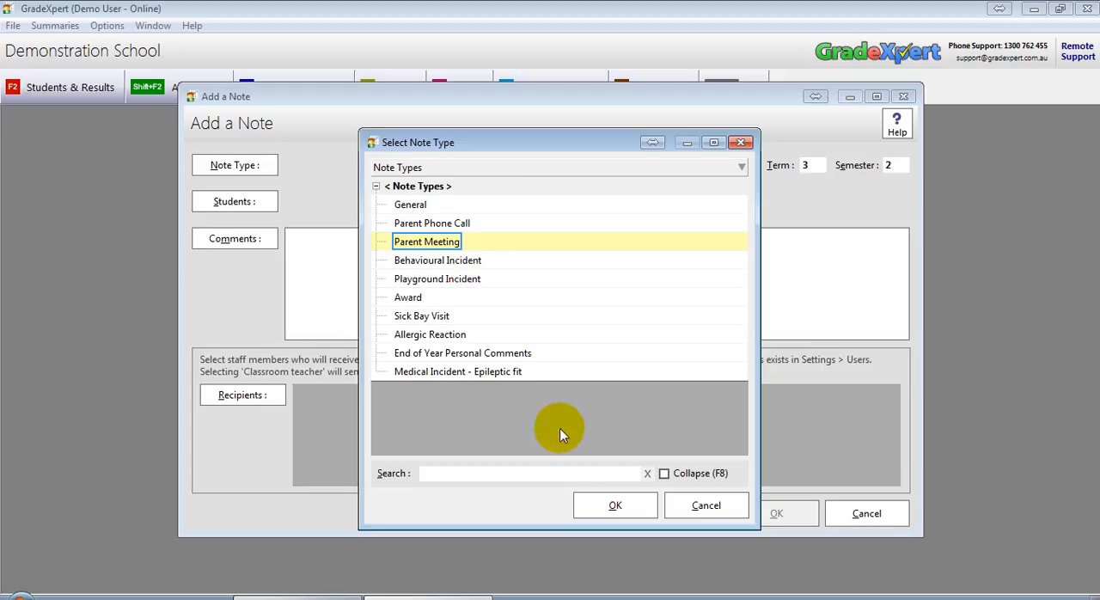
pyautogui.click(590, 502)
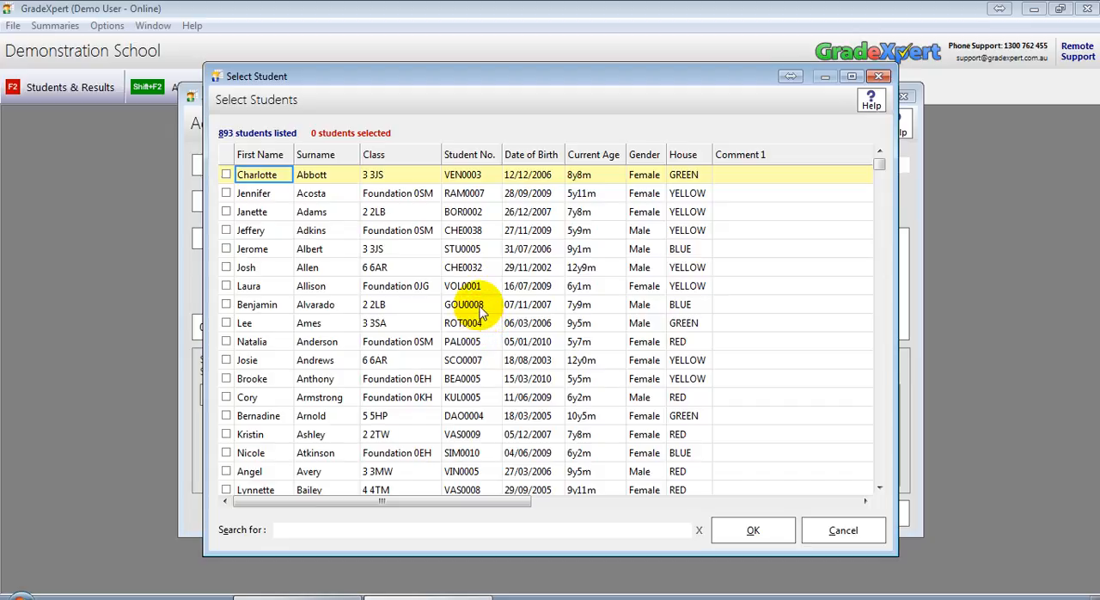
# Choose a single student, the third in the list, for the note and confirm the student selection
pyautogui.click(257, 213)
pyautogui.click(262, 342)
pyautogui.click(258, 414)
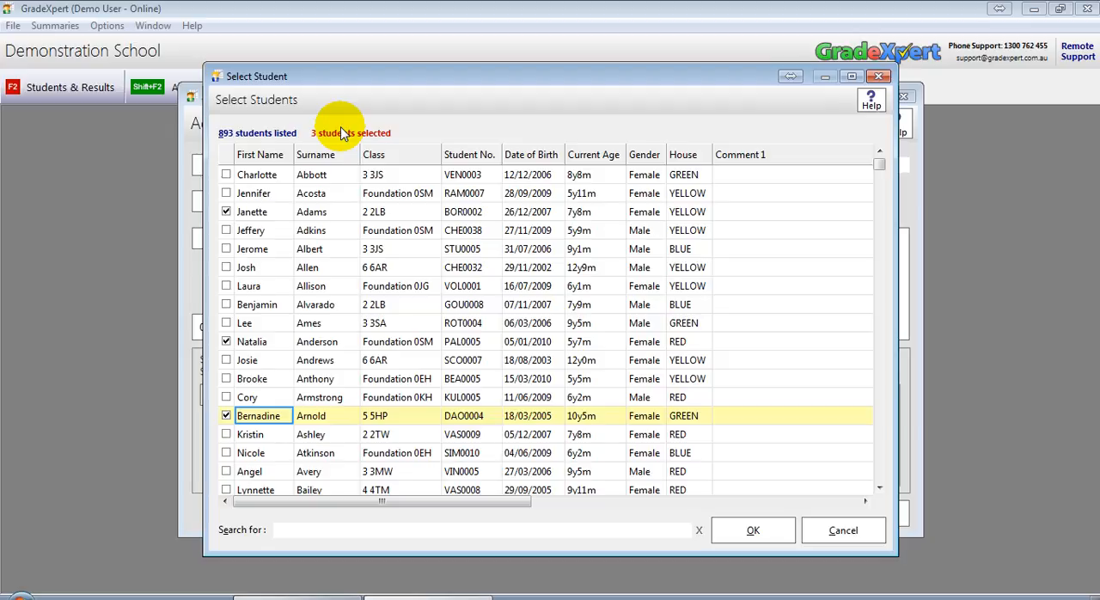
pyautogui.click(245, 343)
pyautogui.click(254, 417)
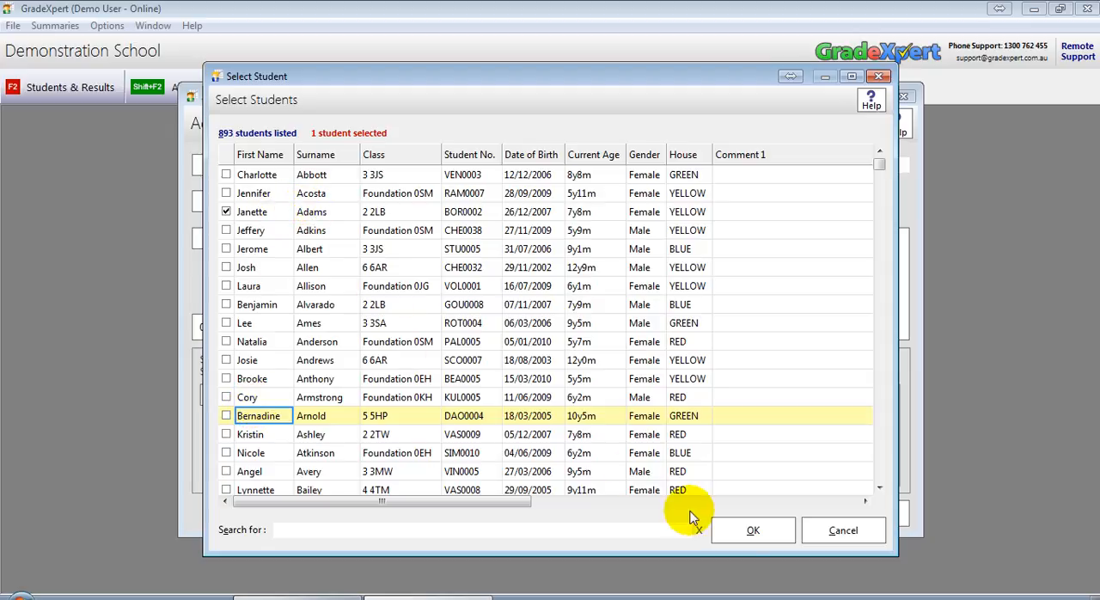
pyautogui.click(753, 539)
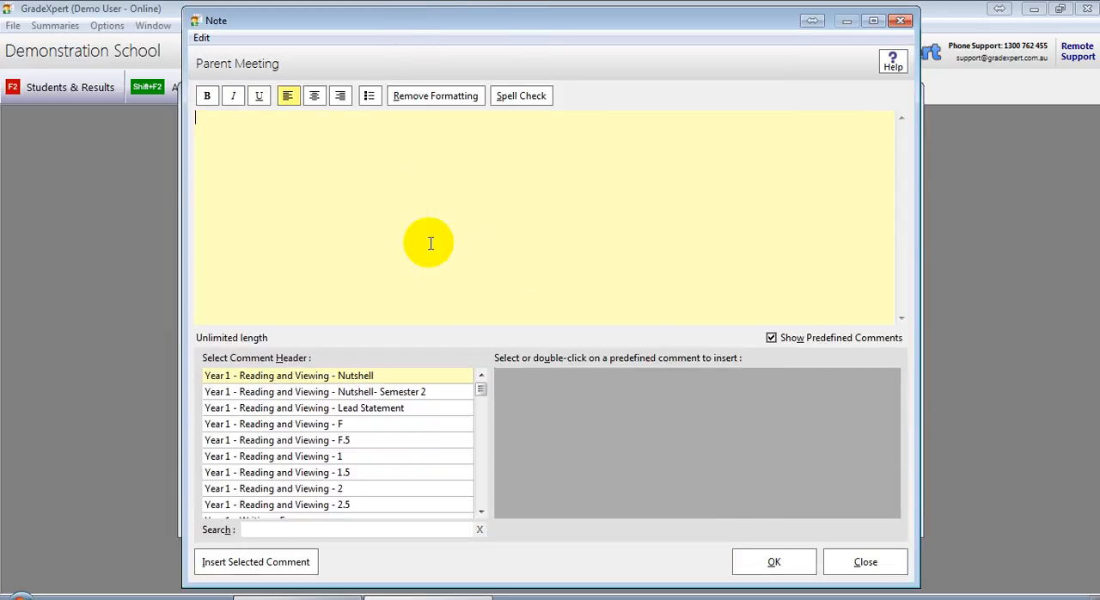
# Write a comment that the student's parents agreed to extra reading lessons from home in term 3, reviewed at the start of term 4
pyautogui.write('Met with')
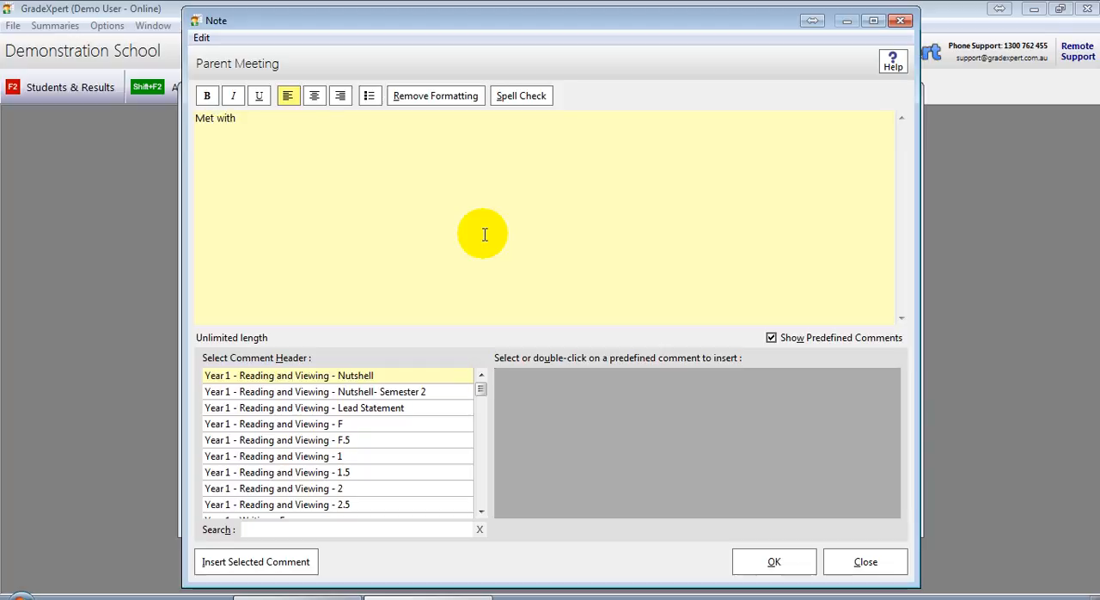
pyautogui.write(" Janette's parents")
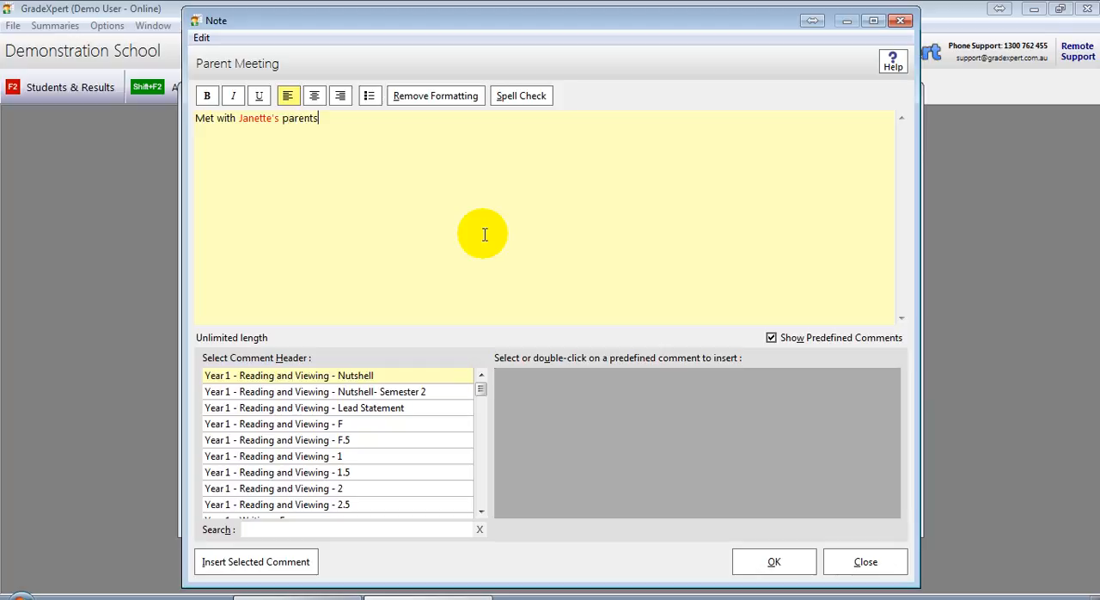
pyautogui.write('- agreed to extra reading lessons f rom home in term 3, will review at the start of term 4.')
pyautogui.press('Return')
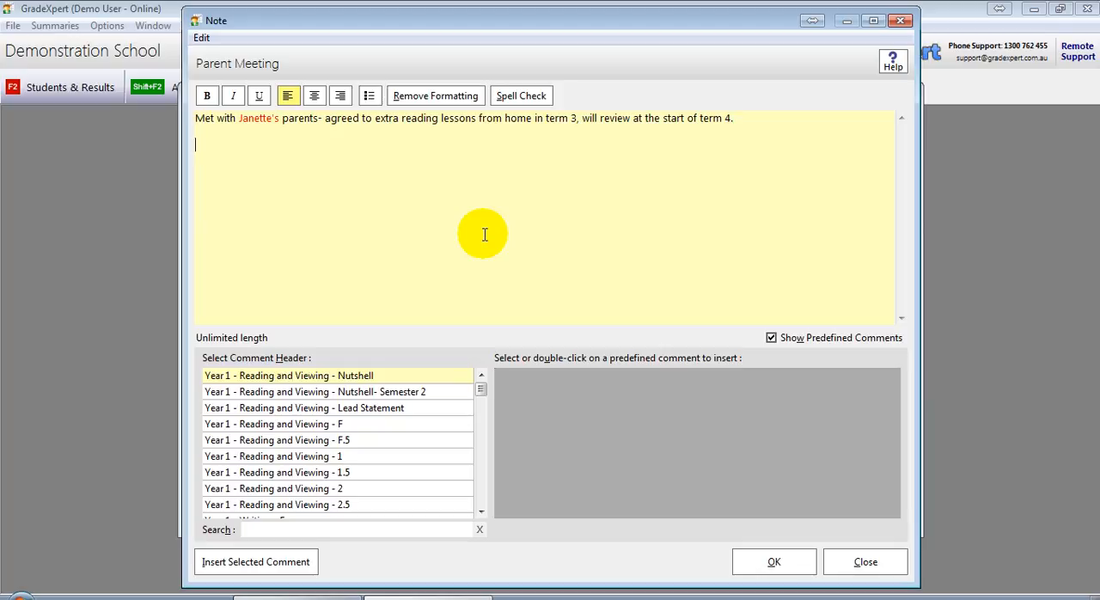
# Insert the Reading comments predefined entry "{firstname} reads badly. {his/her} parents want extra lessons." on a new line and confirm the comment
pyautogui.moveTo(481, 391); pyautogui.dragTo(486, 507)
pyautogui.click(436, 506)
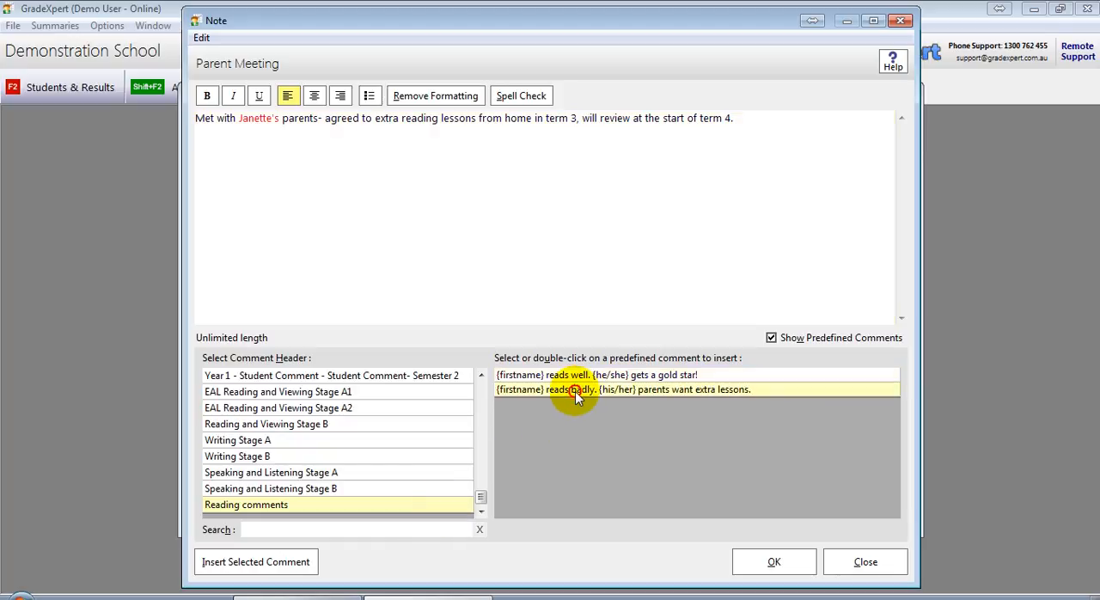
pyautogui.click(532, 393)
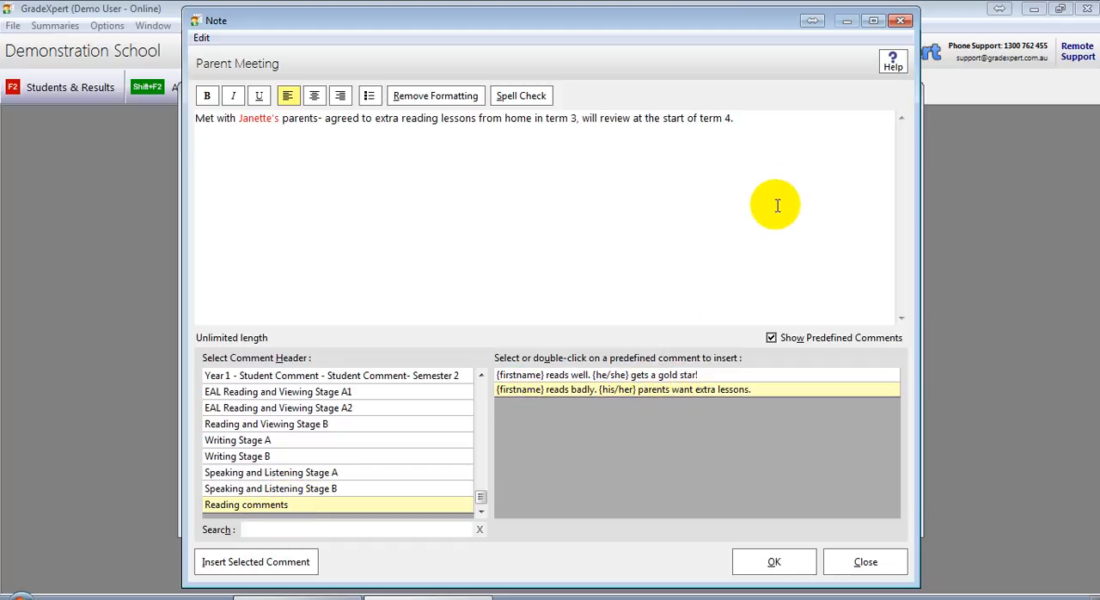
pyautogui.click(773, 118)
pyautogui.press('Return')
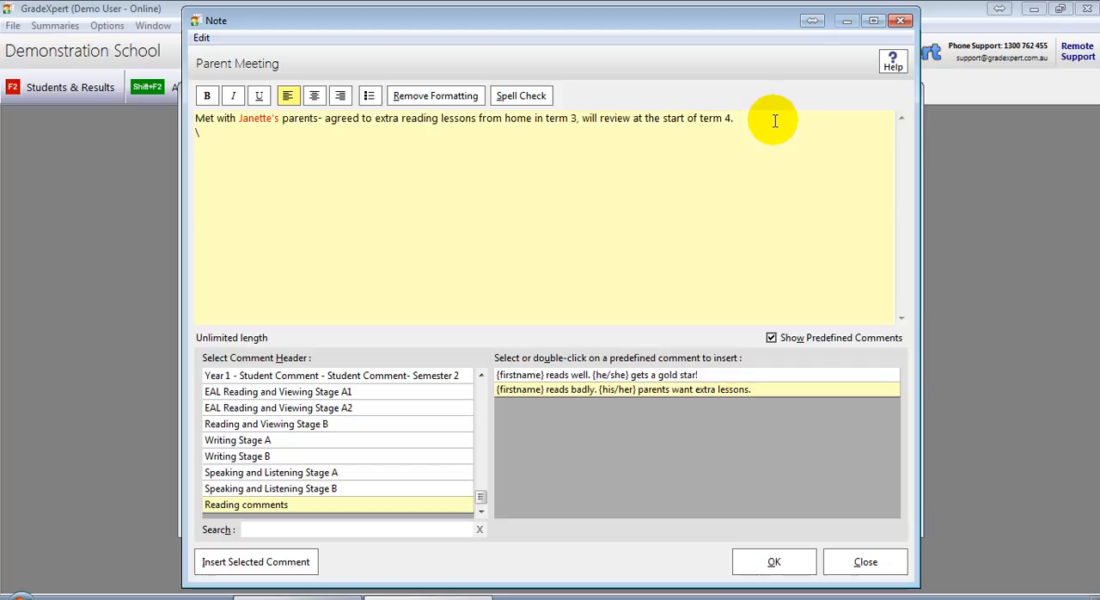
pyautogui.doubleClick(687, 392)
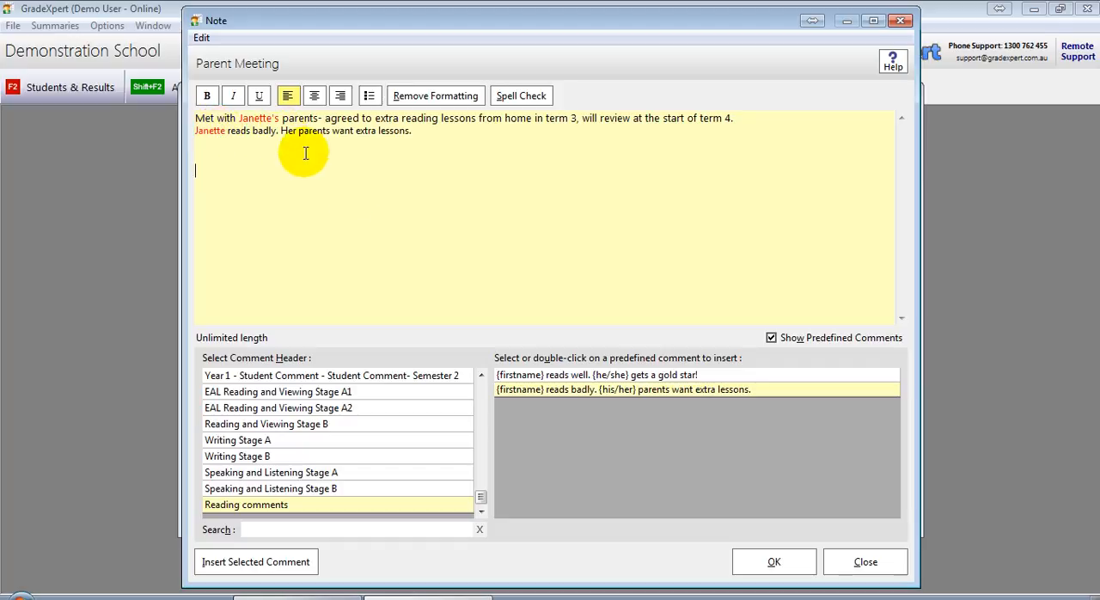
pyautogui.click(758, 559)
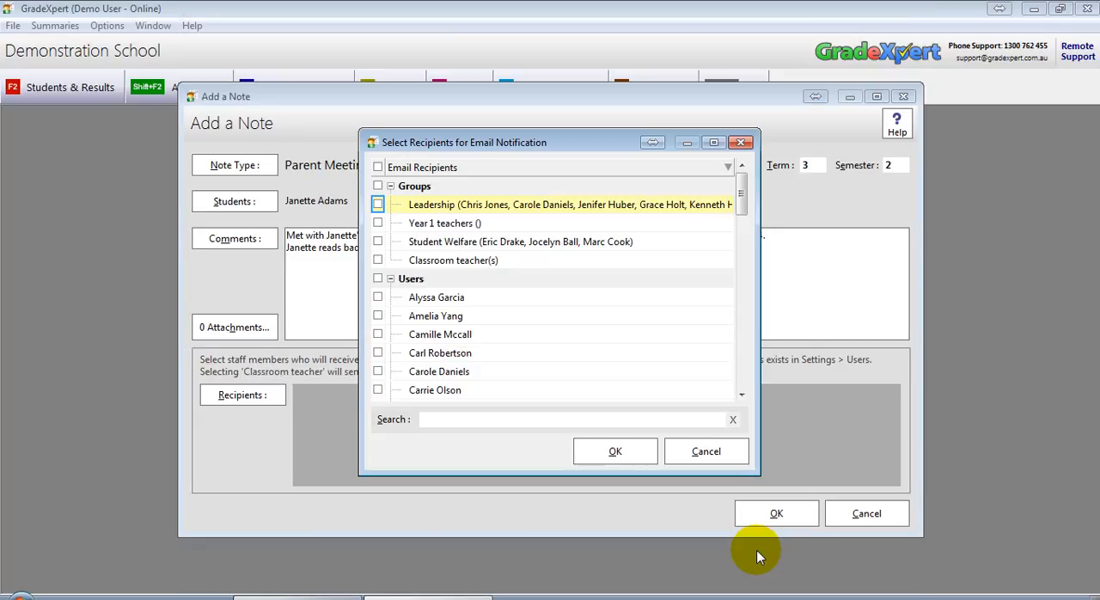
# Select the first and fourth listed staff users as email notification recipients for the note
pyautogui.moveTo(537, 154); pyautogui.dragTo(796, 171)
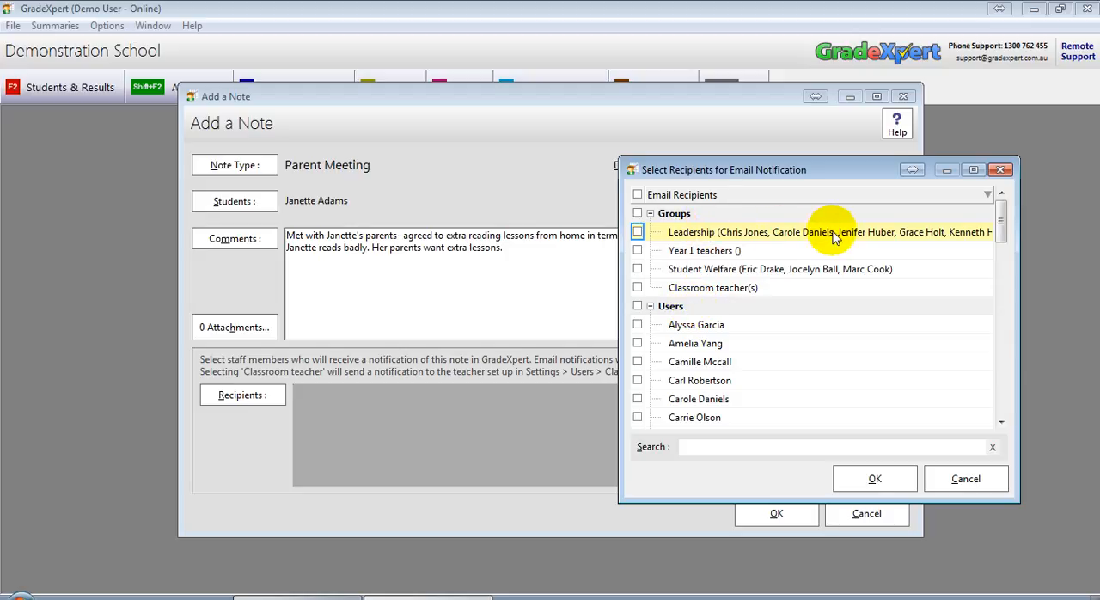
pyautogui.click(676, 236)
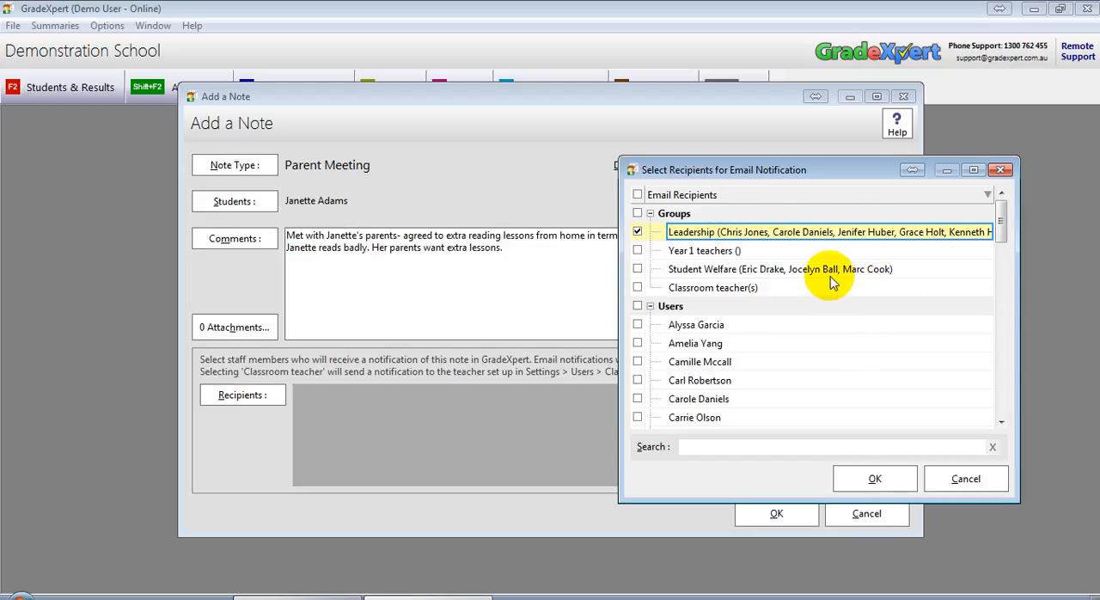
pyautogui.click(725, 234)
pyautogui.click(699, 324)
pyautogui.click(694, 382)
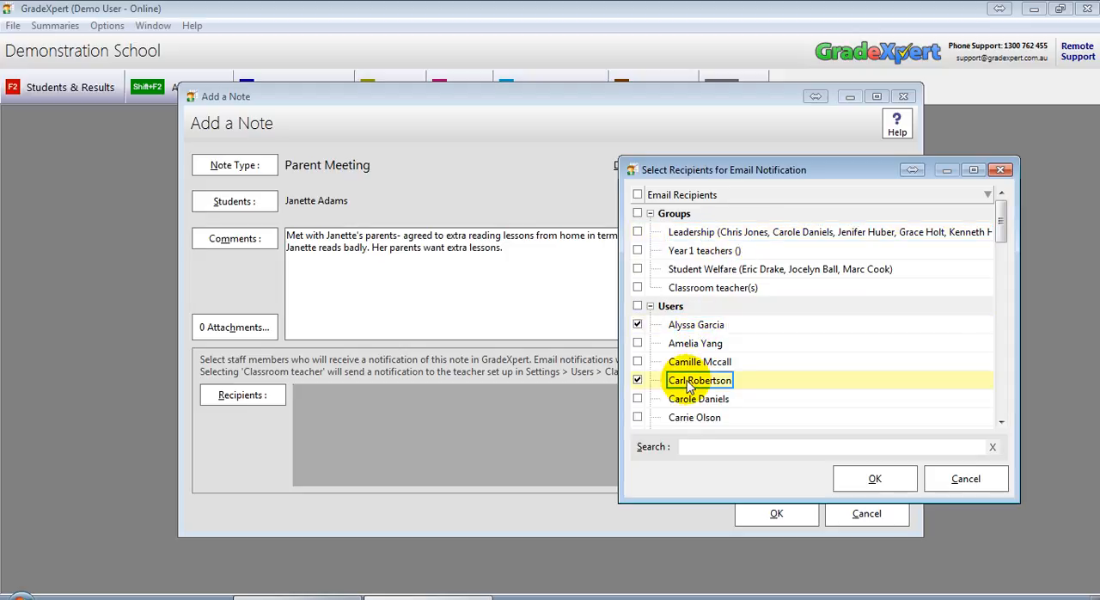
pyautogui.click(856, 475)
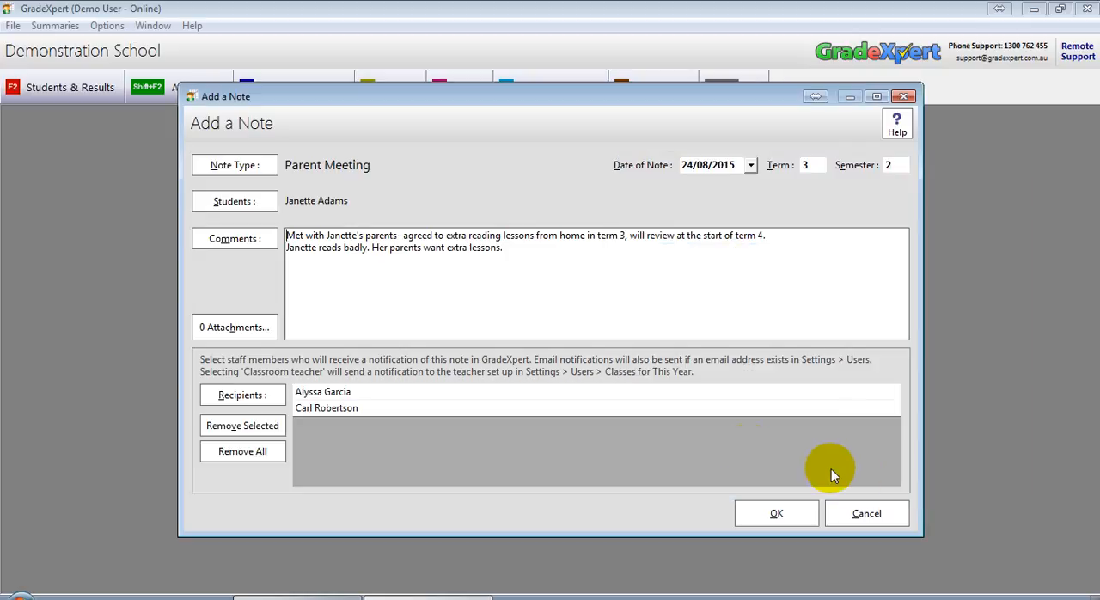
# Open the note's attachments dialog and close it without adding a file
pyautogui.click(343, 394)
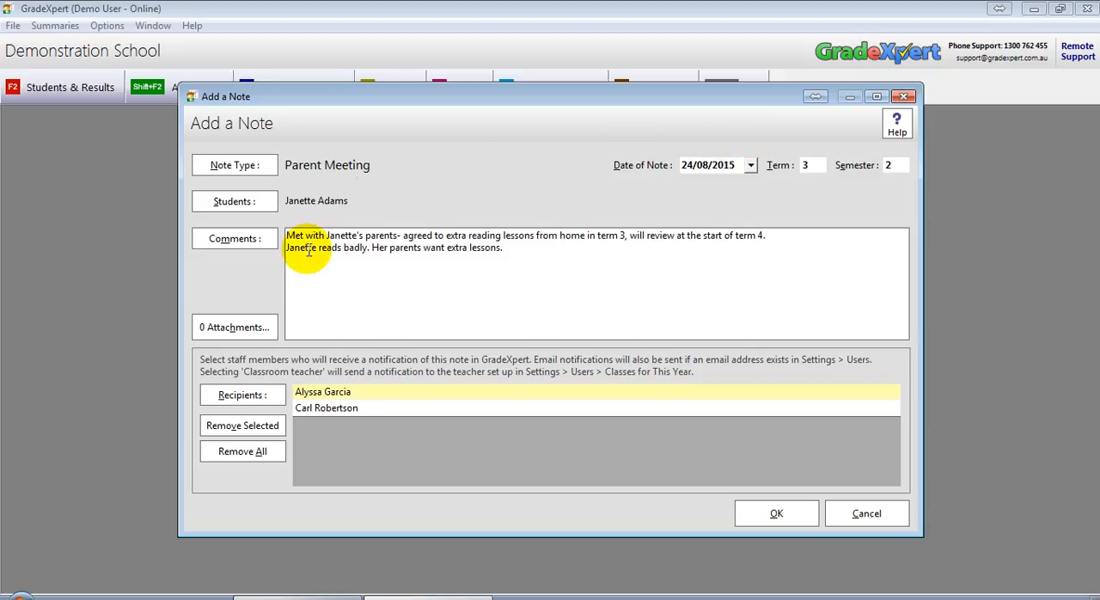
pyautogui.click(214, 330)
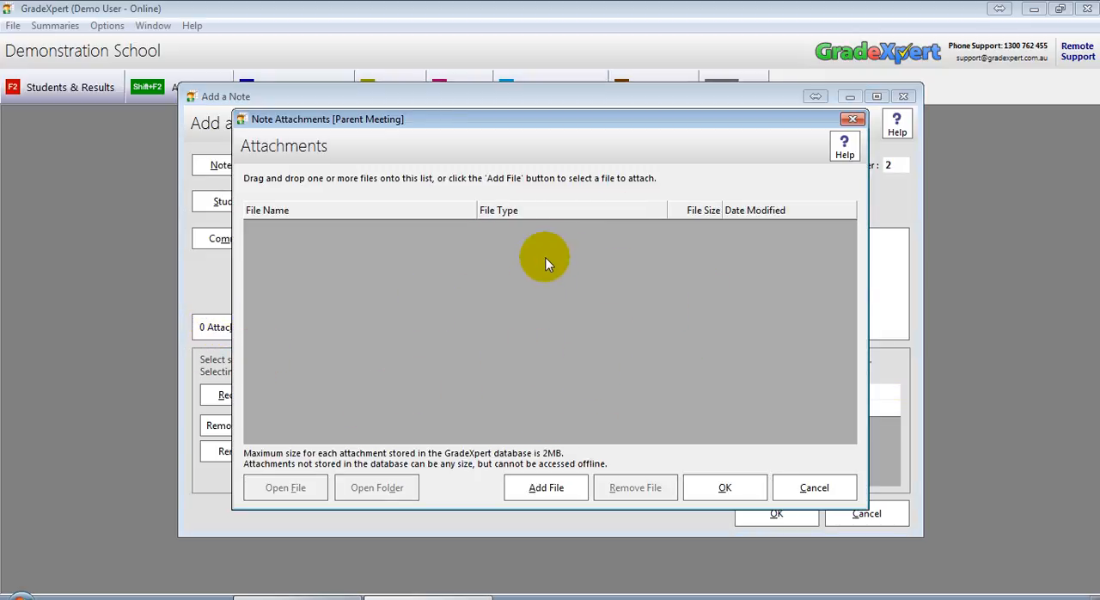
pyautogui.click(792, 486)
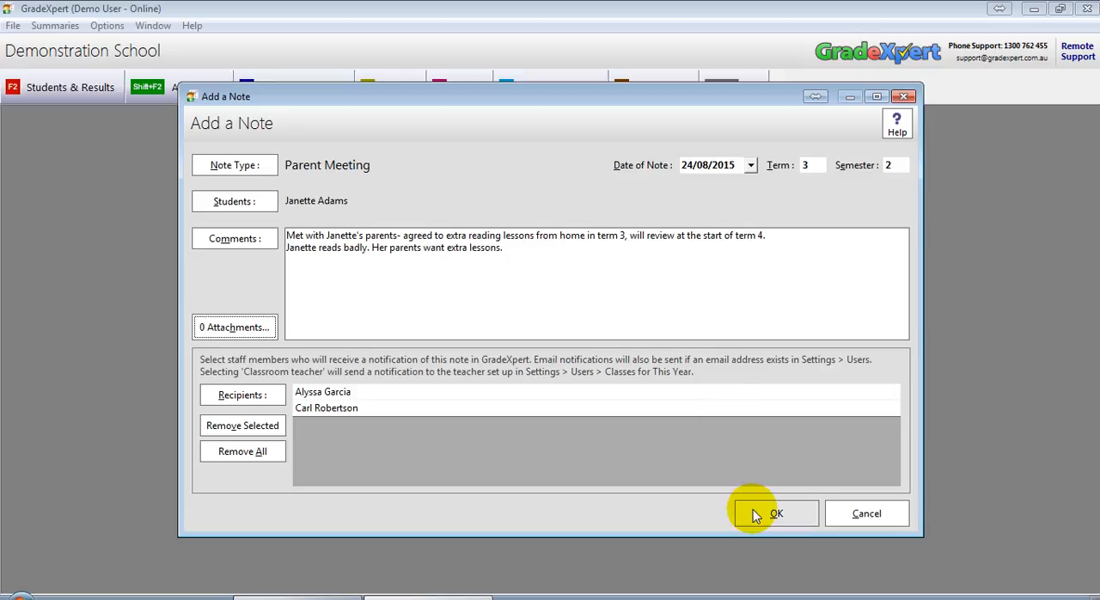
# Save the parent meeting note
pyautogui.click(352, 392)
pyautogui.click(350, 407)
pyautogui.click(351, 394)
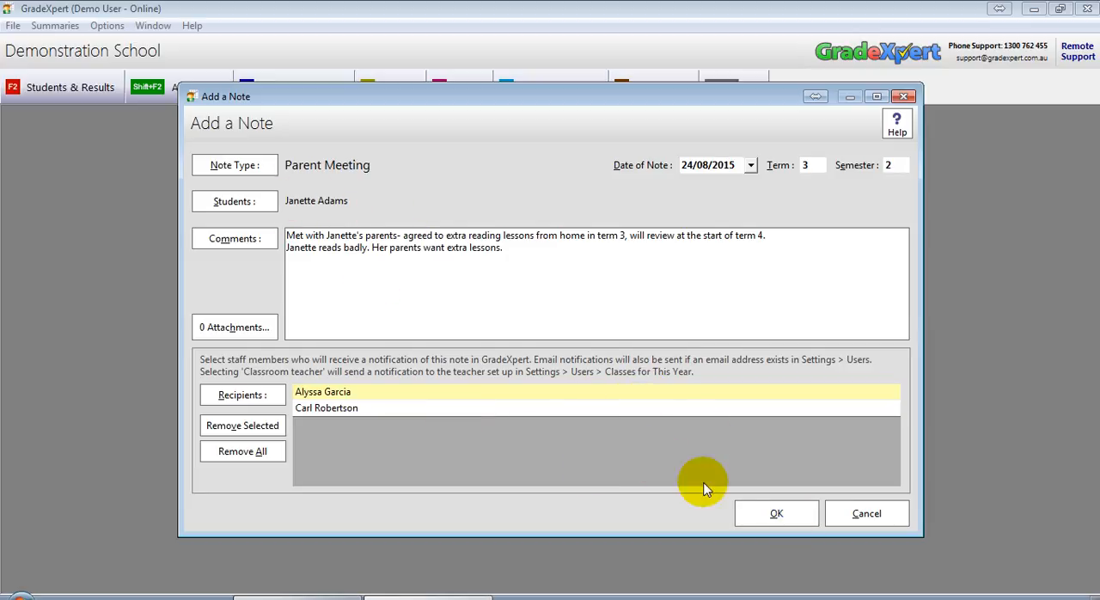
pyautogui.click(759, 510)
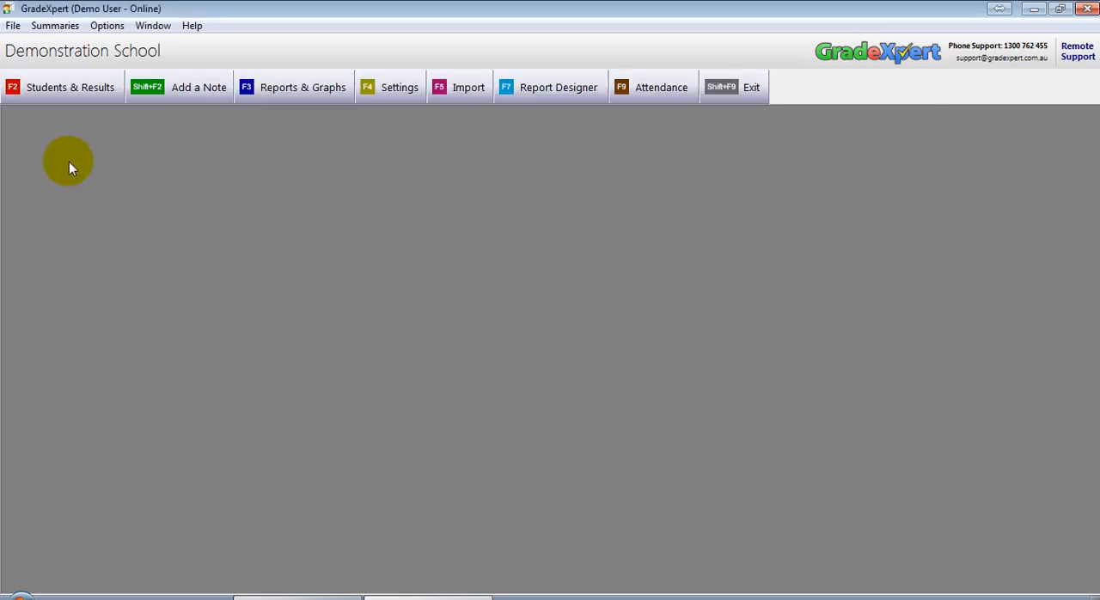
# Open Students & Results and select all classes so every student is listed
pyautogui.click(79, 97)
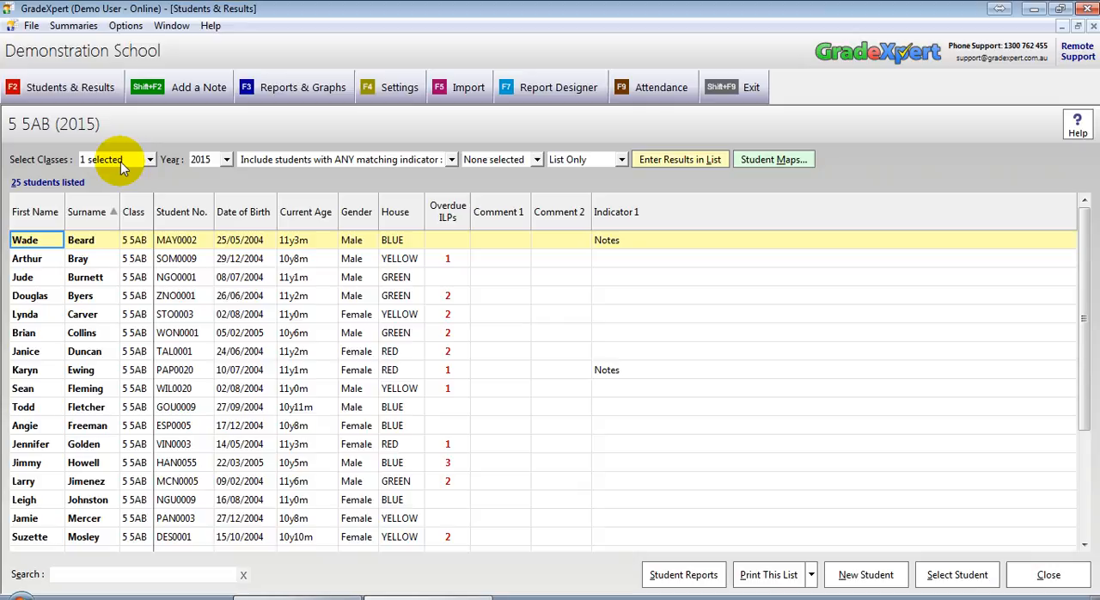
pyautogui.click(120, 161)
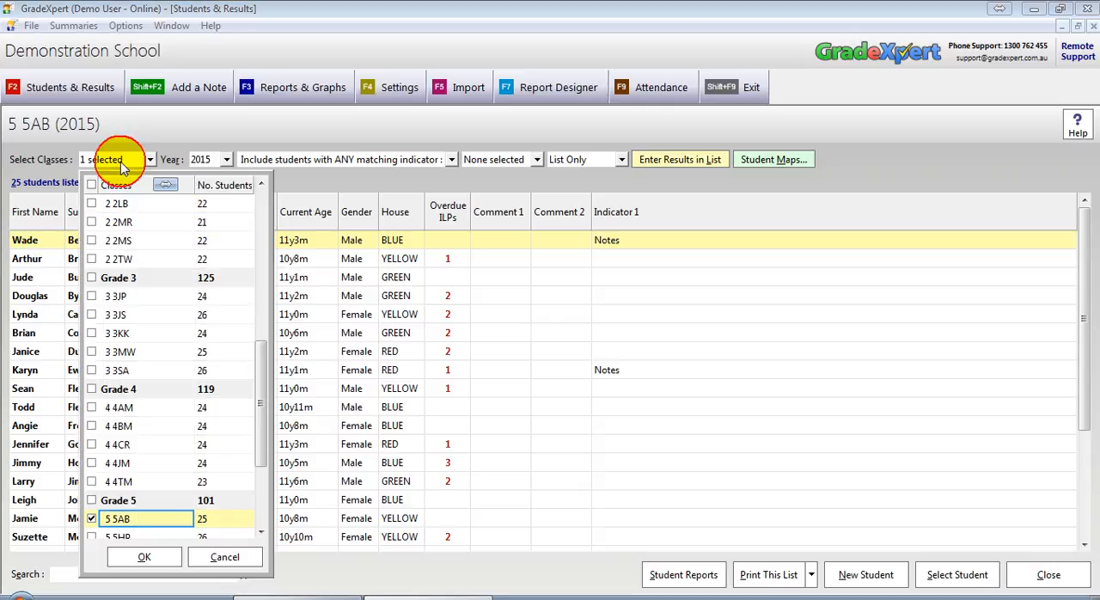
pyautogui.click(116, 182)
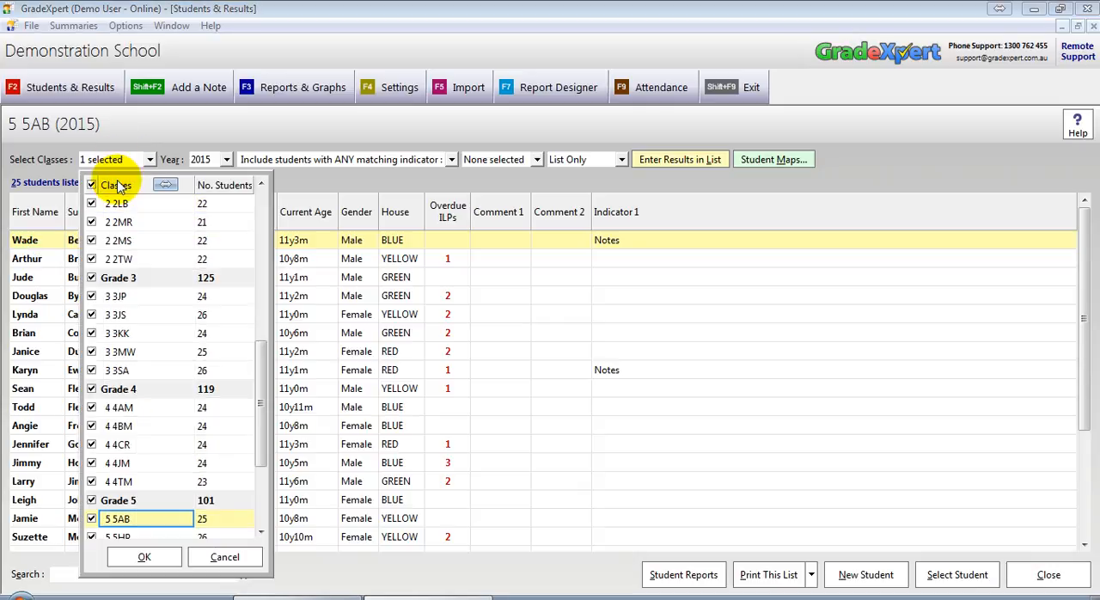
pyautogui.click(142, 556)
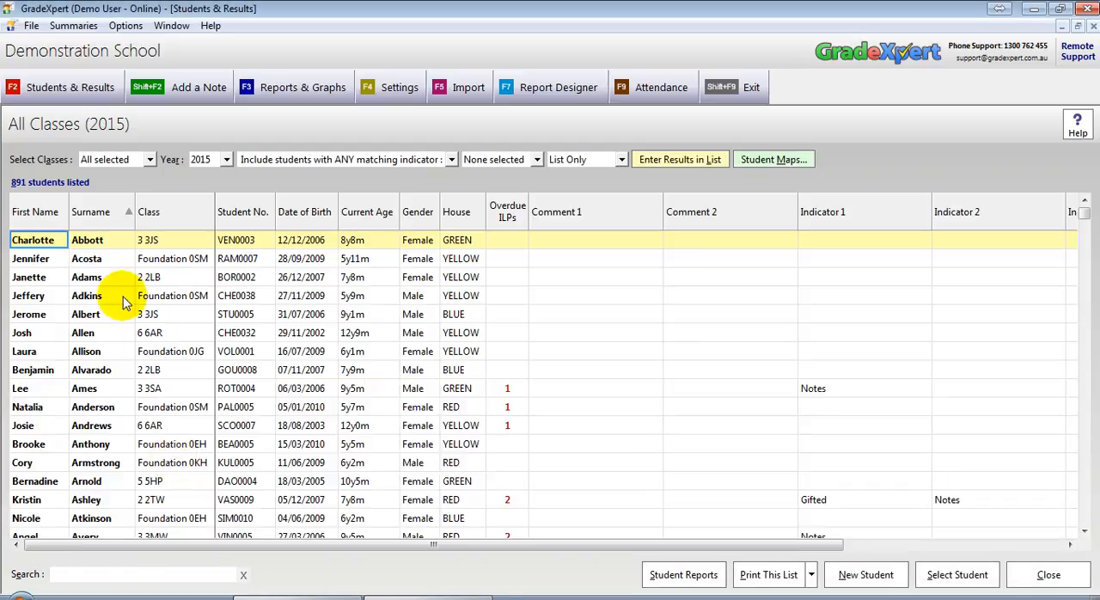
# Open the profile of the student who received the parent meeting note, view their notes, and close the profile
pyautogui.click(43, 278)
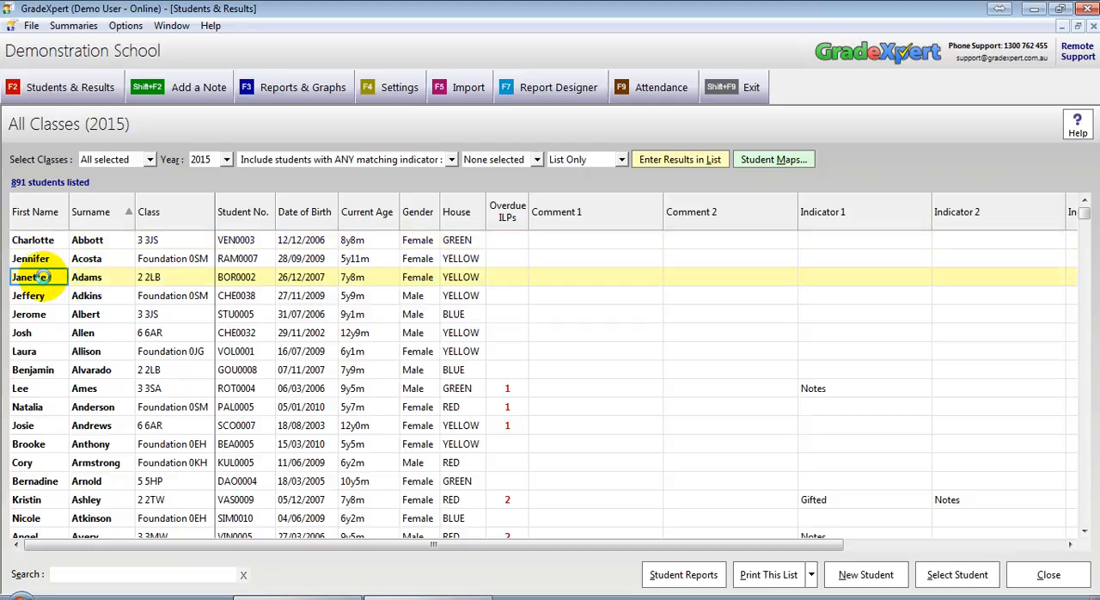
pyautogui.doubleClick(43, 277)
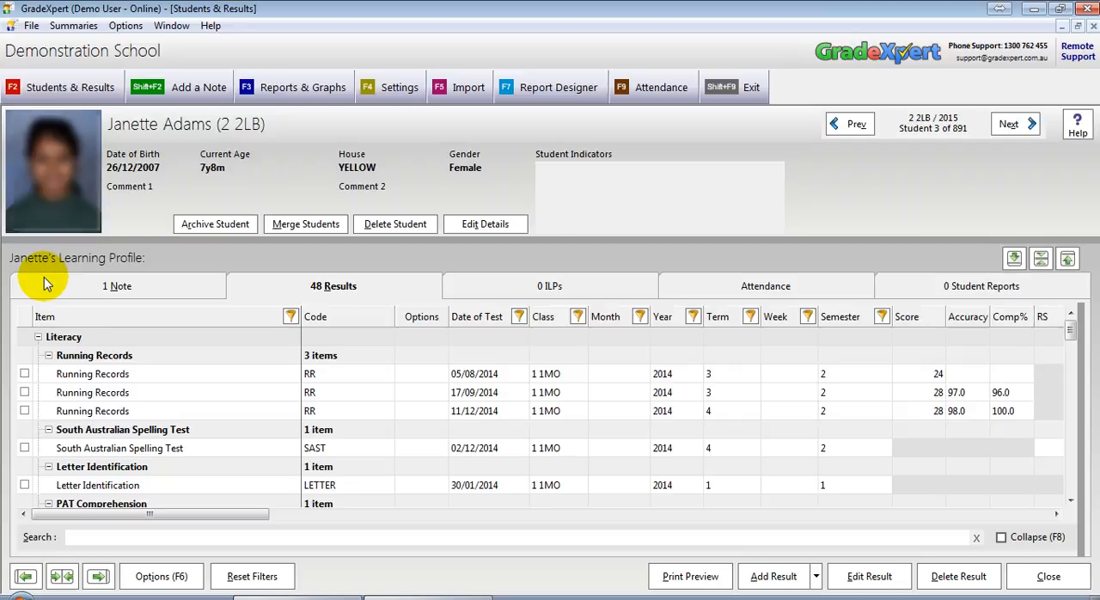
pyautogui.click(125, 289)
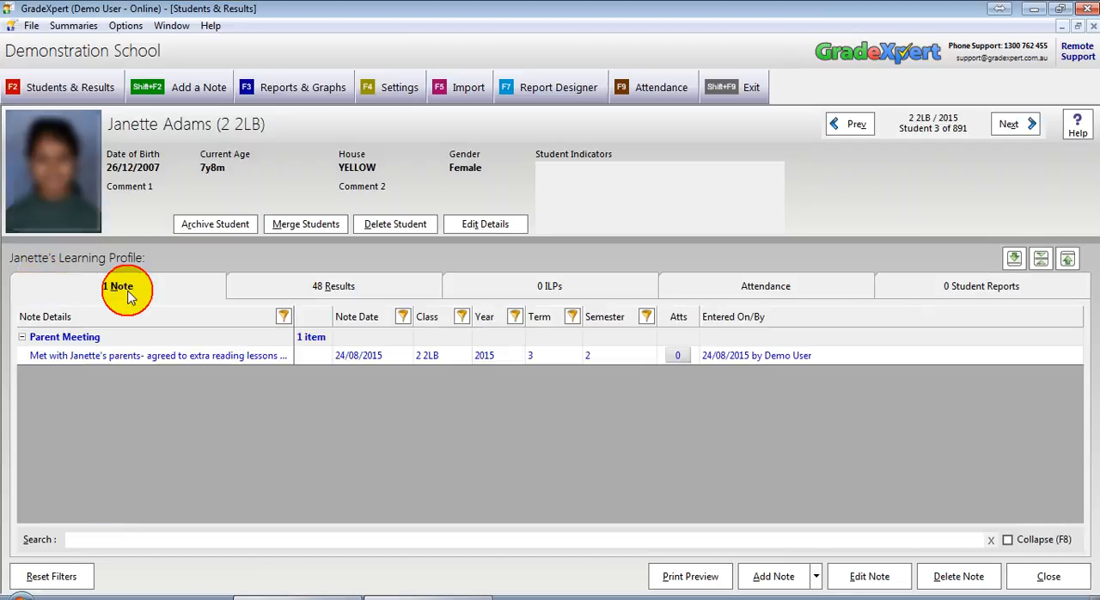
pyautogui.moveTo(183, 361)
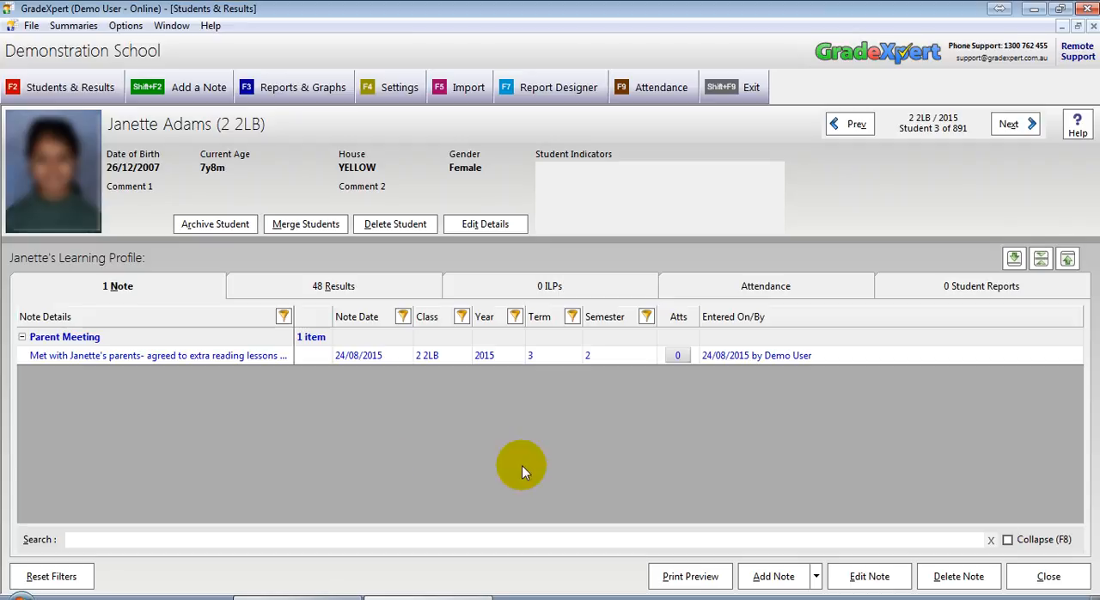
pyautogui.click(1023, 576)
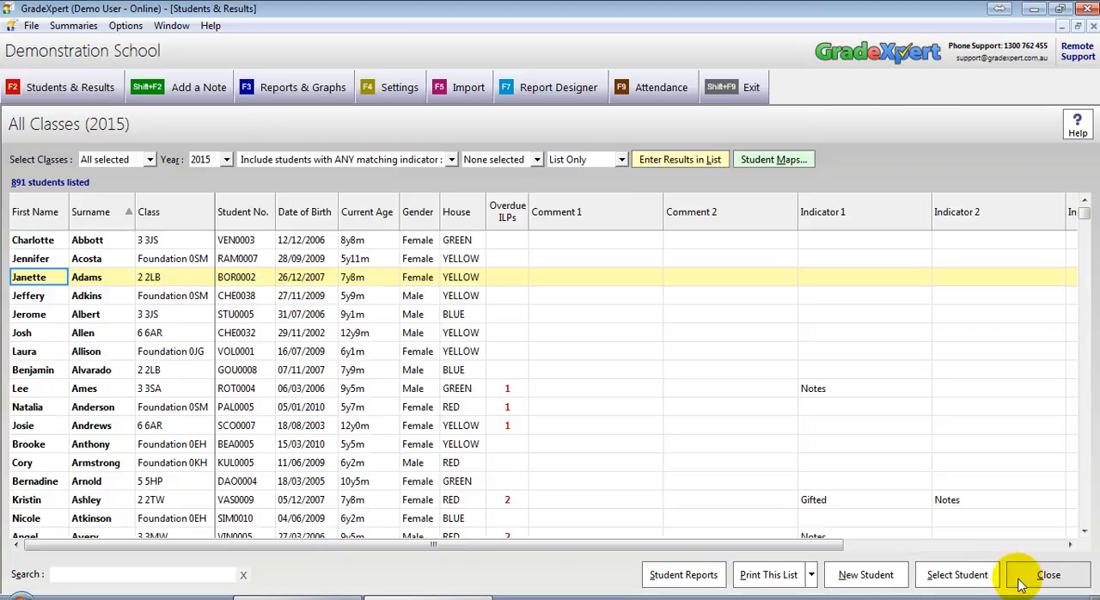
# Close the student list and open the Note Summary
pyautogui.click(1018, 582)
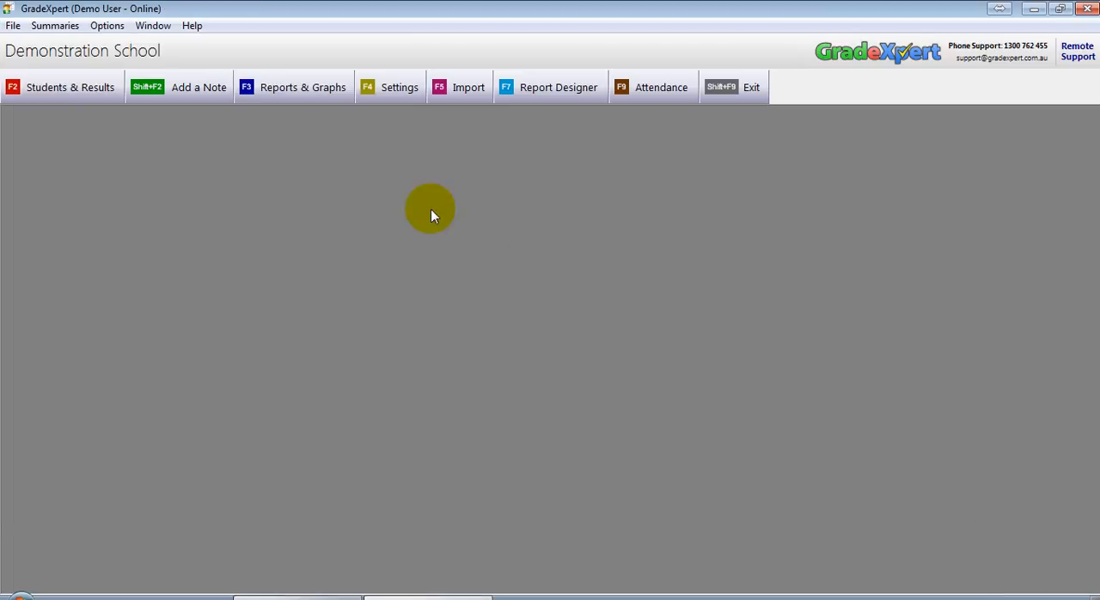
pyautogui.click(50, 27)
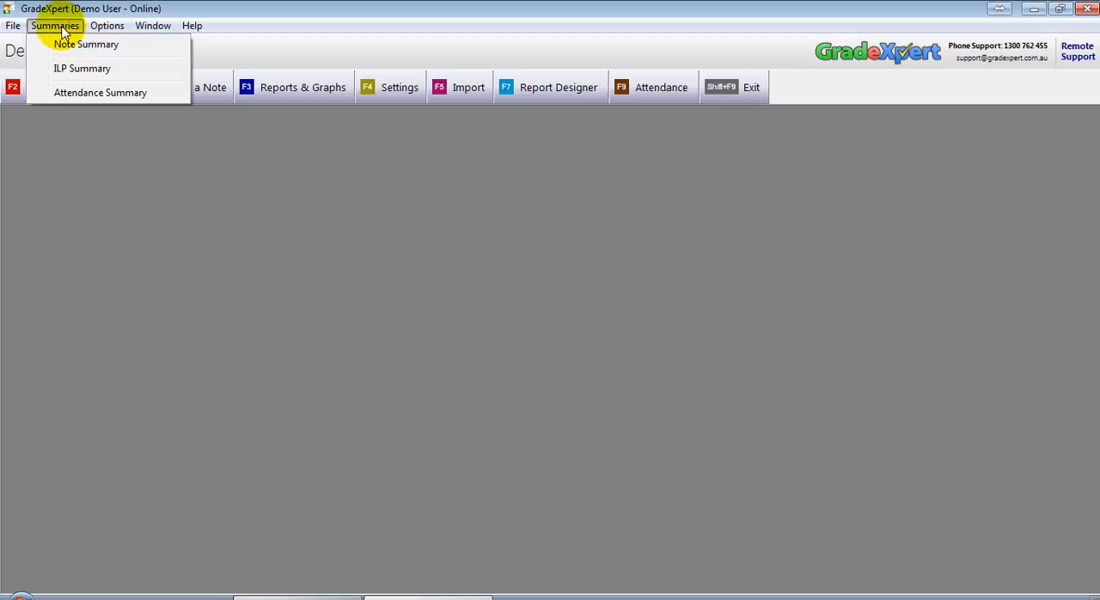
pyautogui.click(112, 45)
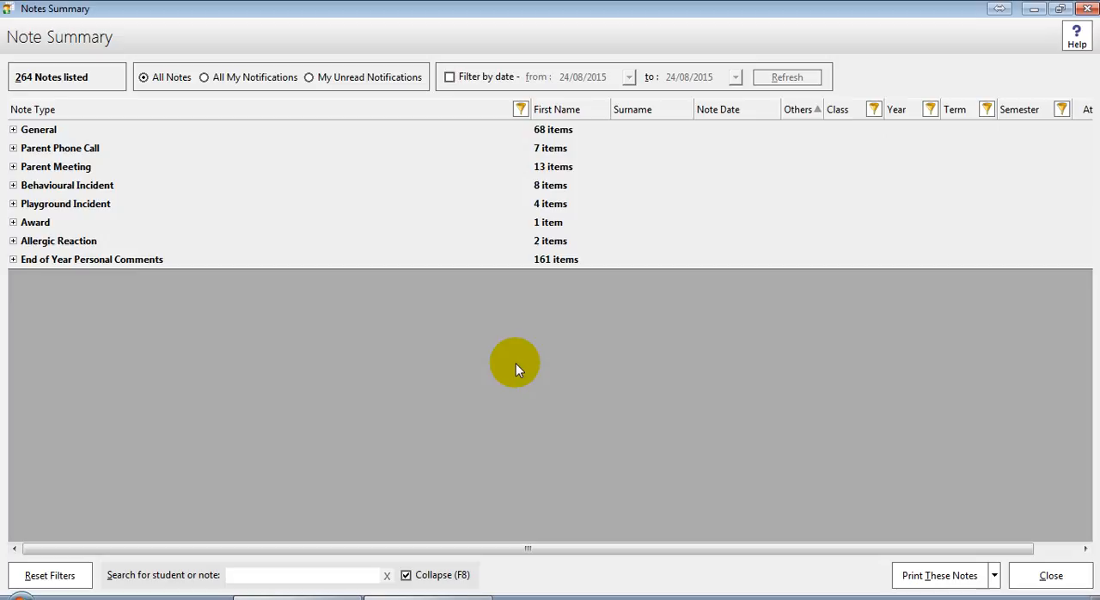
# Expand the Parent Phone Call and Parent Meeting note groups to browse their notes
pyautogui.doubleClick(524, 149)
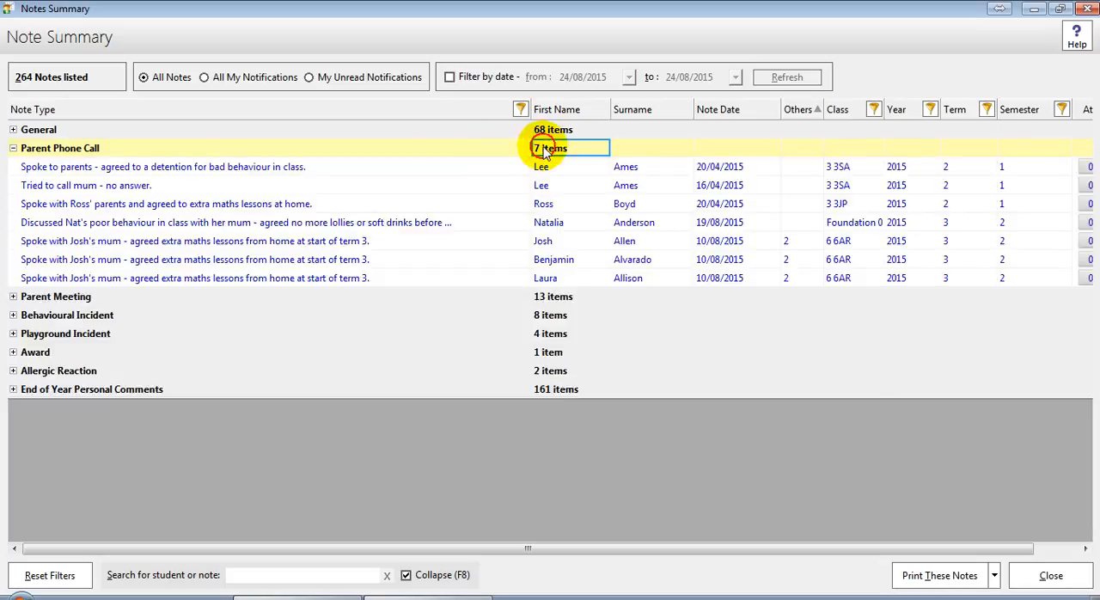
pyautogui.moveTo(183, 168)
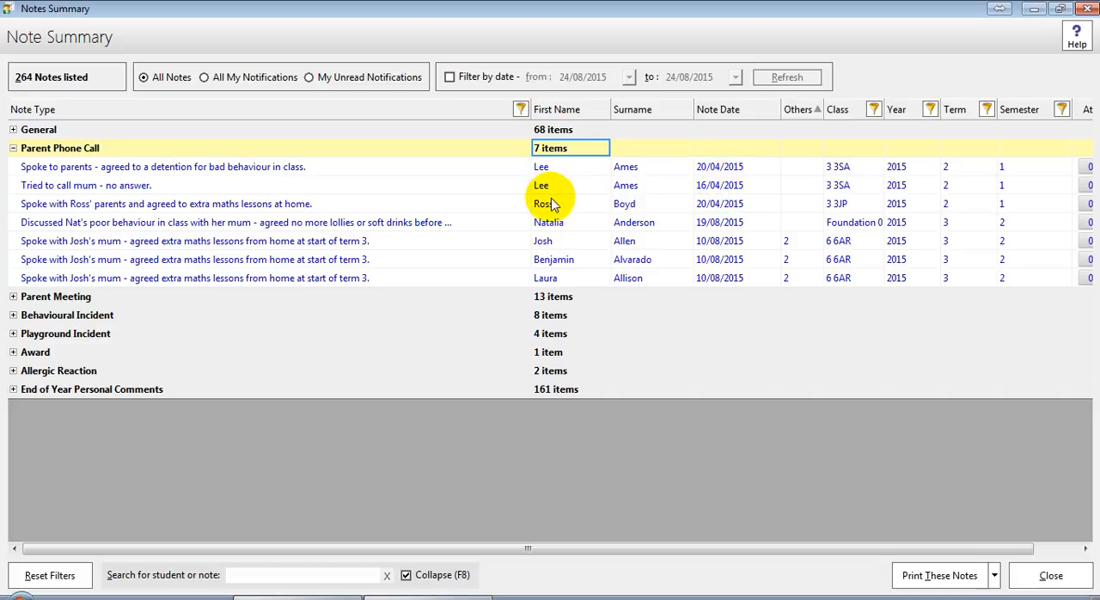
pyautogui.moveTo(346, 226)
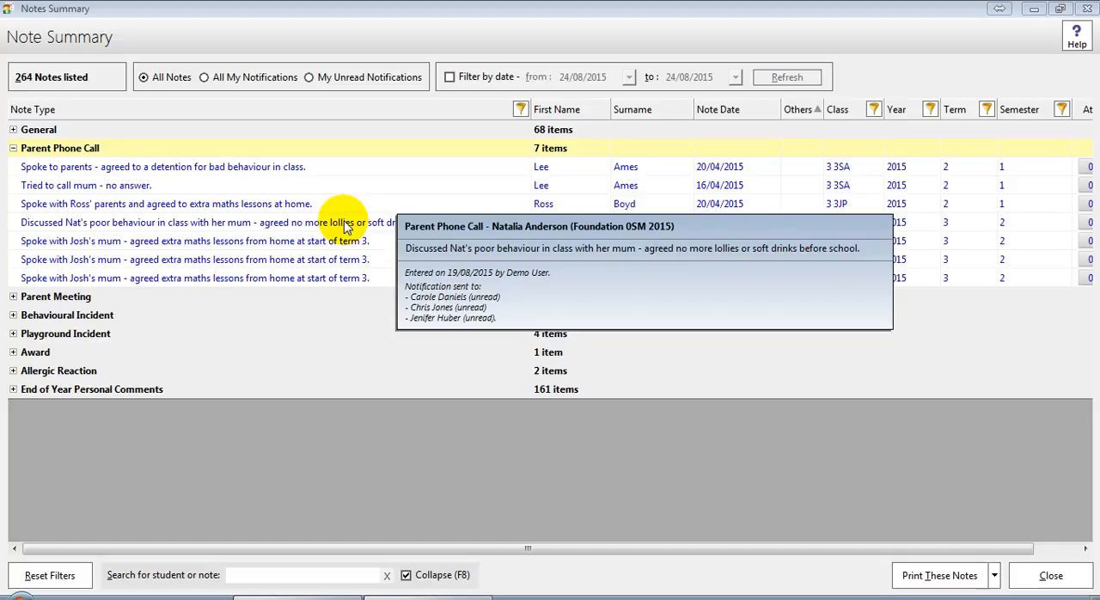
pyautogui.click(13, 148)
pyautogui.click(12, 167)
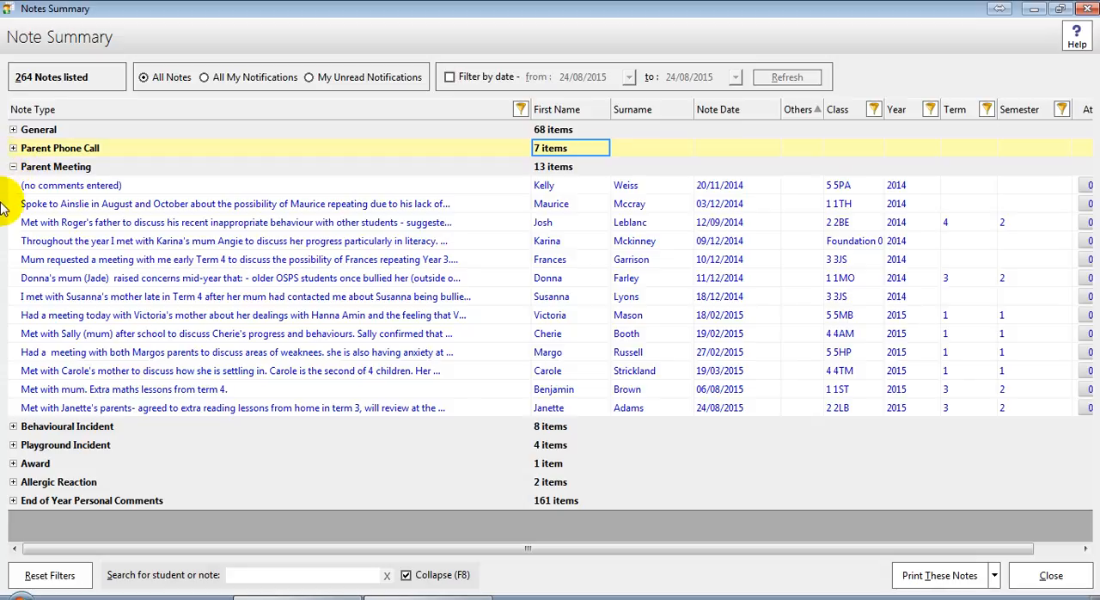
pyautogui.moveTo(29, 278)
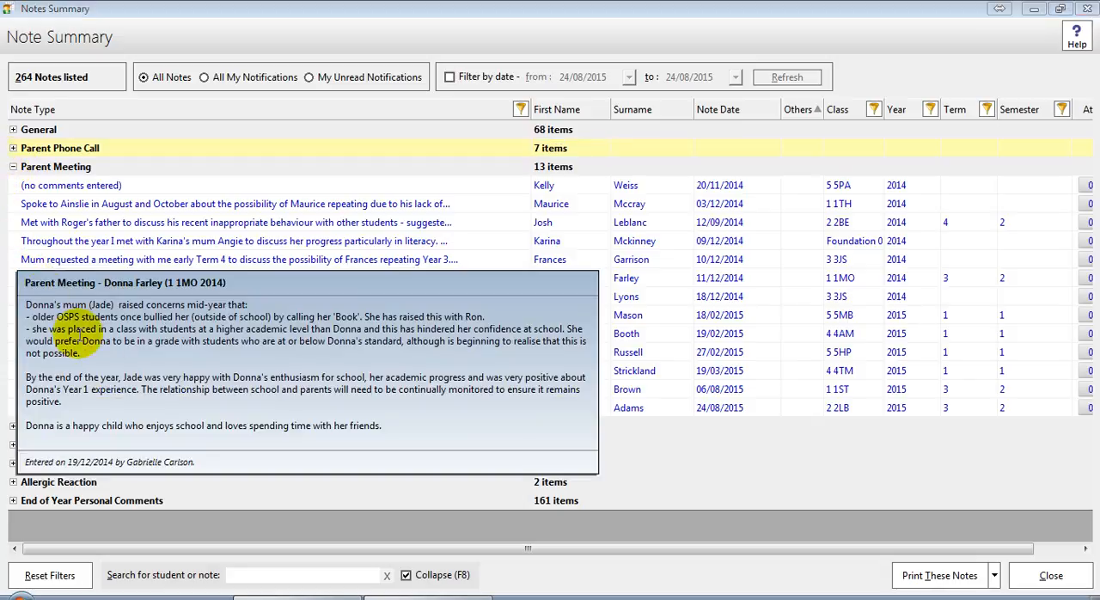
# Browse the End of Year Personal Comments and Allergic Reaction groups, then collapse all groups again
pyautogui.doubleClick(147, 502)
pyautogui.scroll(-1, 153, 499)
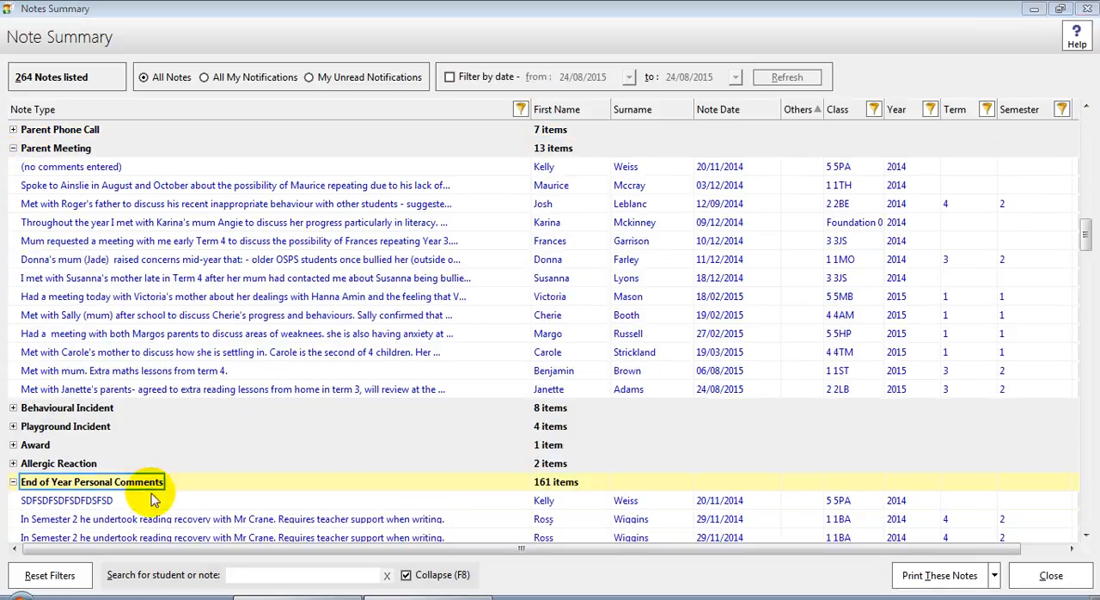
pyautogui.moveTo(1089, 245); pyautogui.dragTo(1082, 266)
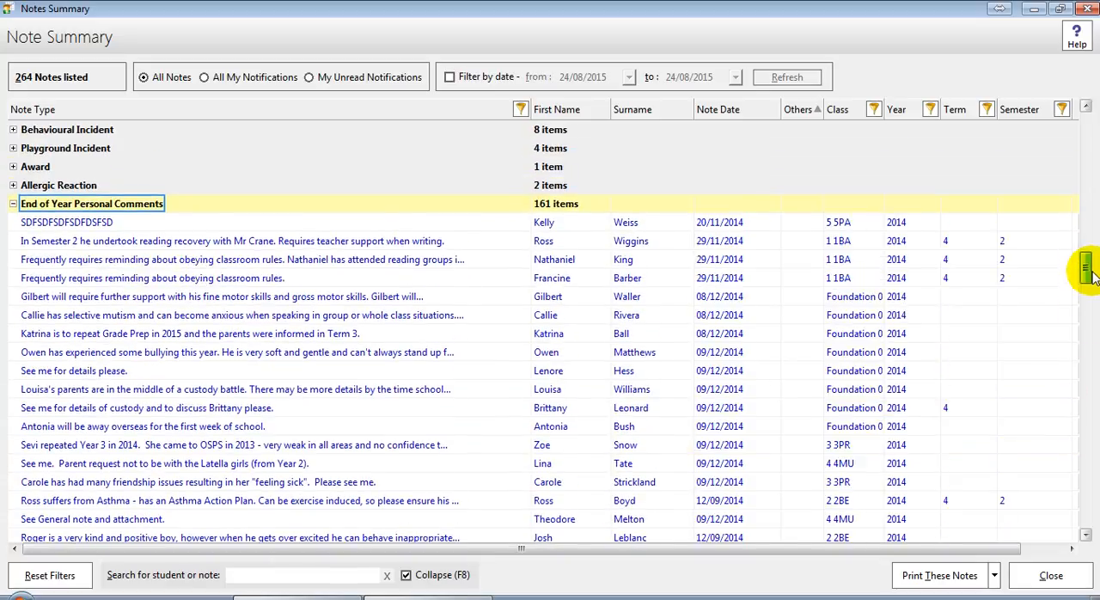
pyautogui.doubleClick(59, 185)
pyautogui.moveTo(62, 208)
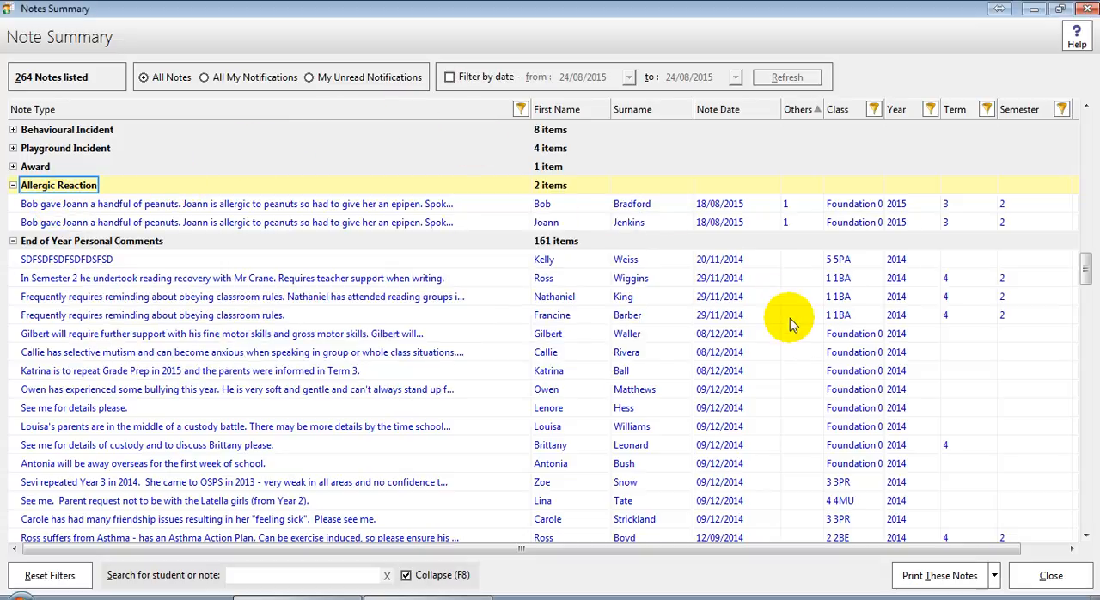
pyautogui.press('F8')
pyautogui.press('F8')
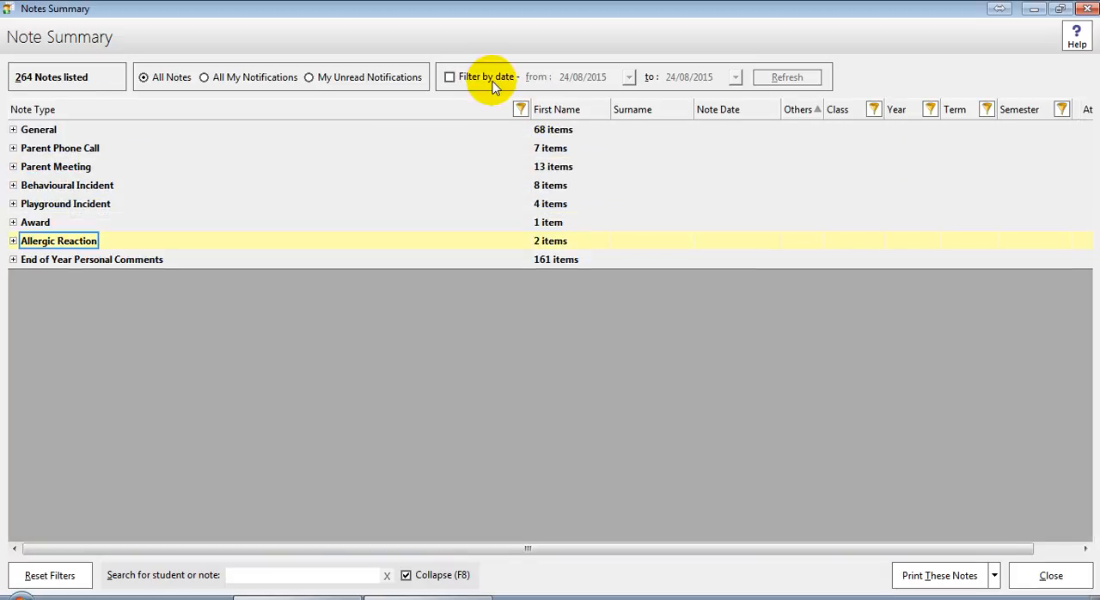
# Filter the notes by date from 24/08/2015 to 24/08/2015 and expand the Parent Meeting group
pyautogui.click(472, 79)
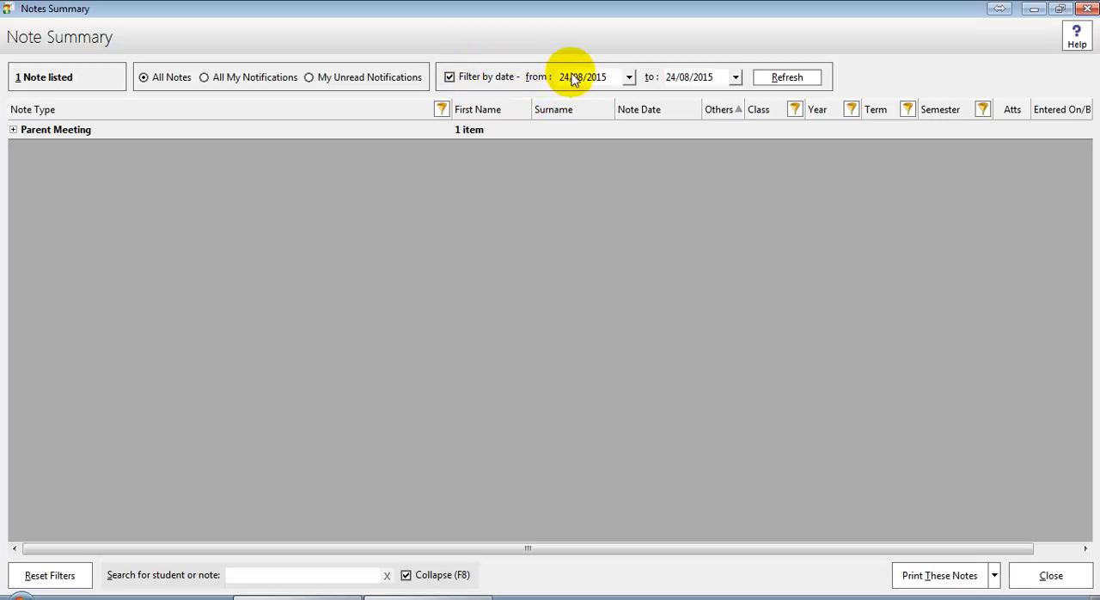
pyautogui.click(13, 130)
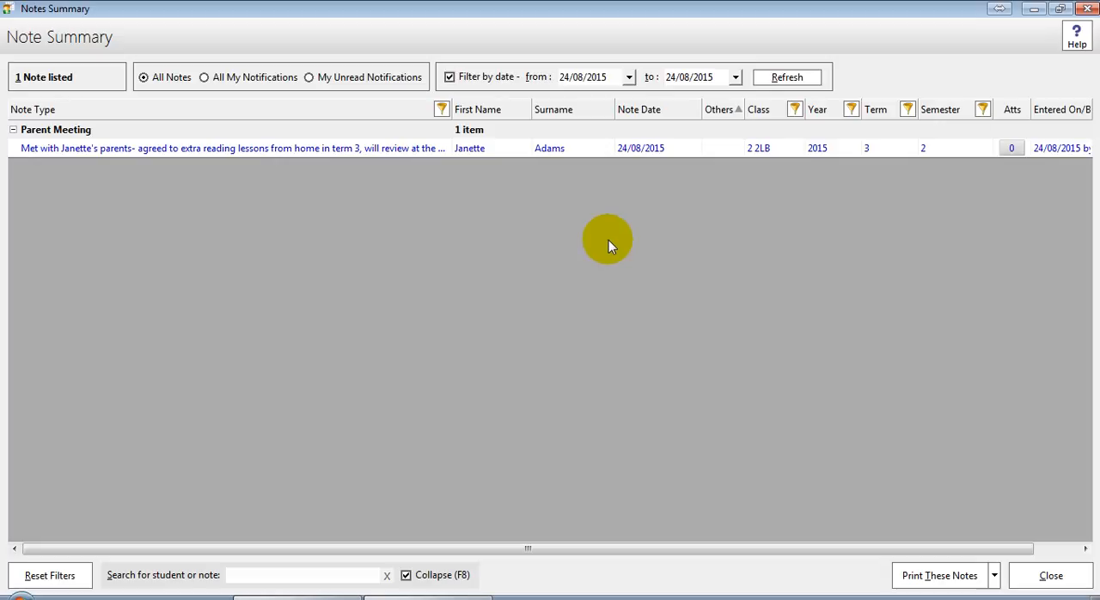
# Preview the filtered notes for printing and close the preview
pyautogui.click(921, 573)
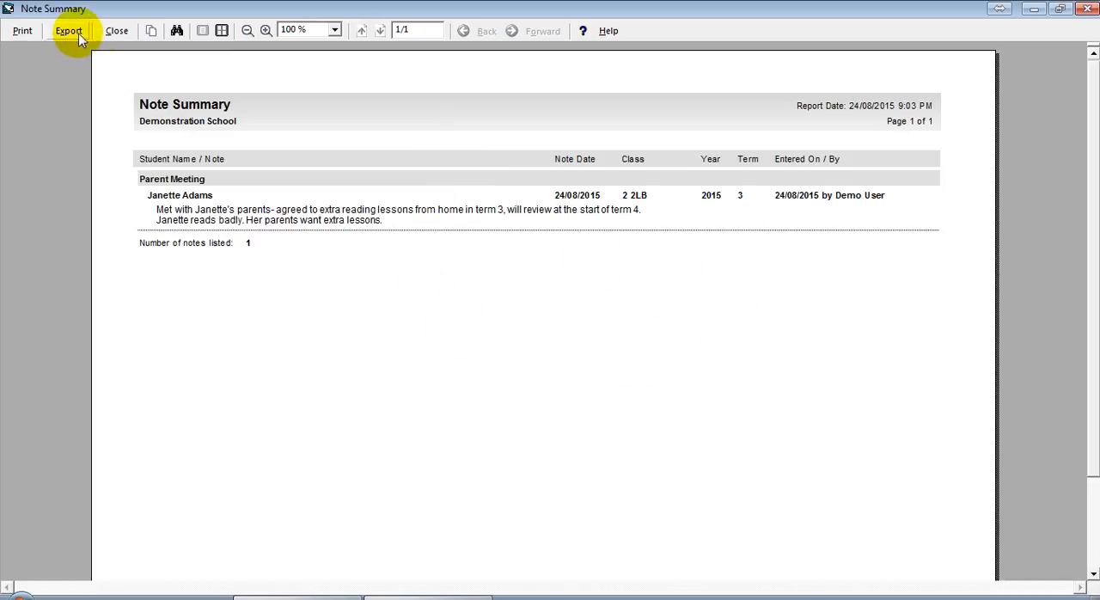
pyautogui.click(115, 30)
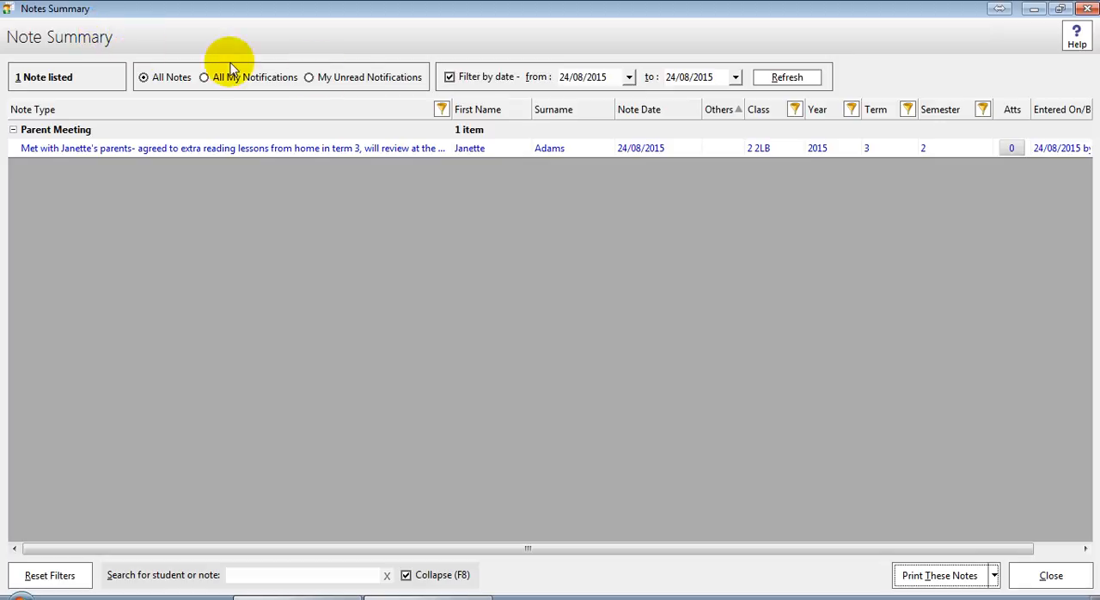
# Clear the date filter and search the notes for one student by first name and surname
pyautogui.click(449, 77)
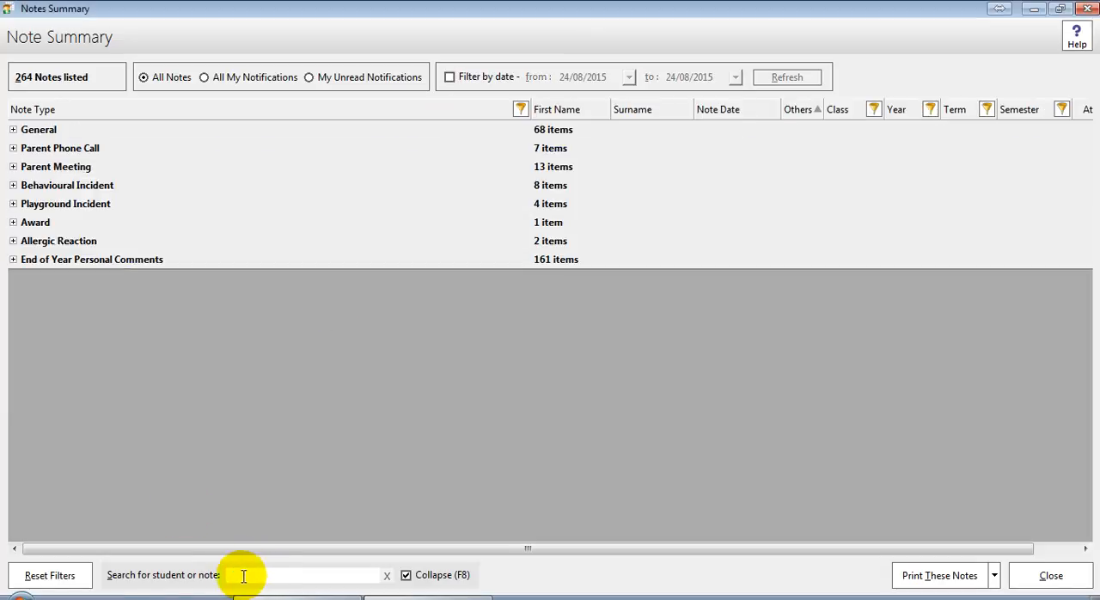
pyautogui.click(240, 579)
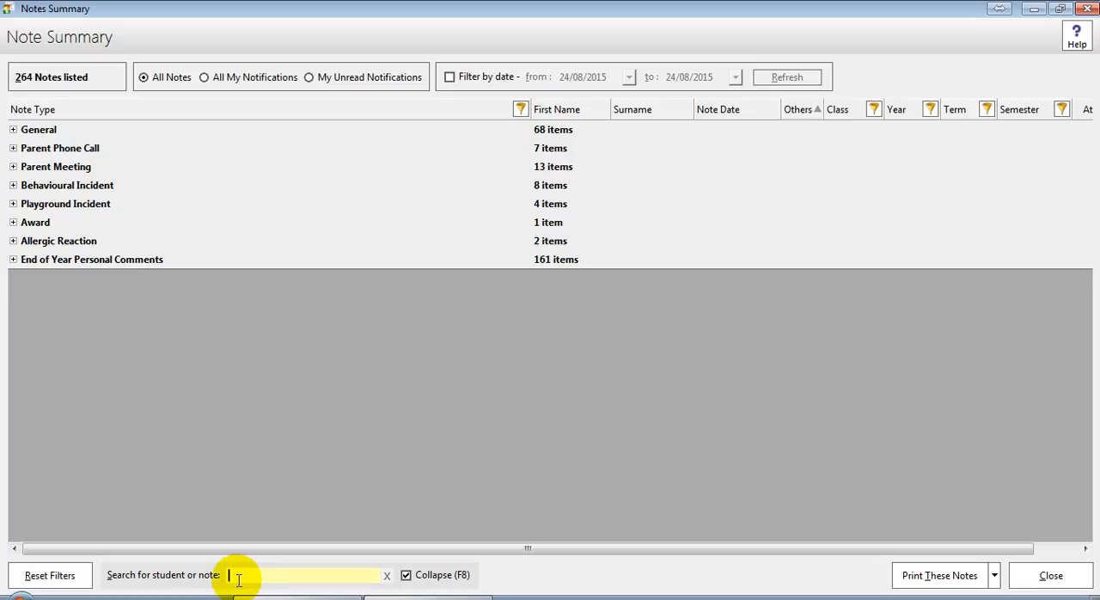
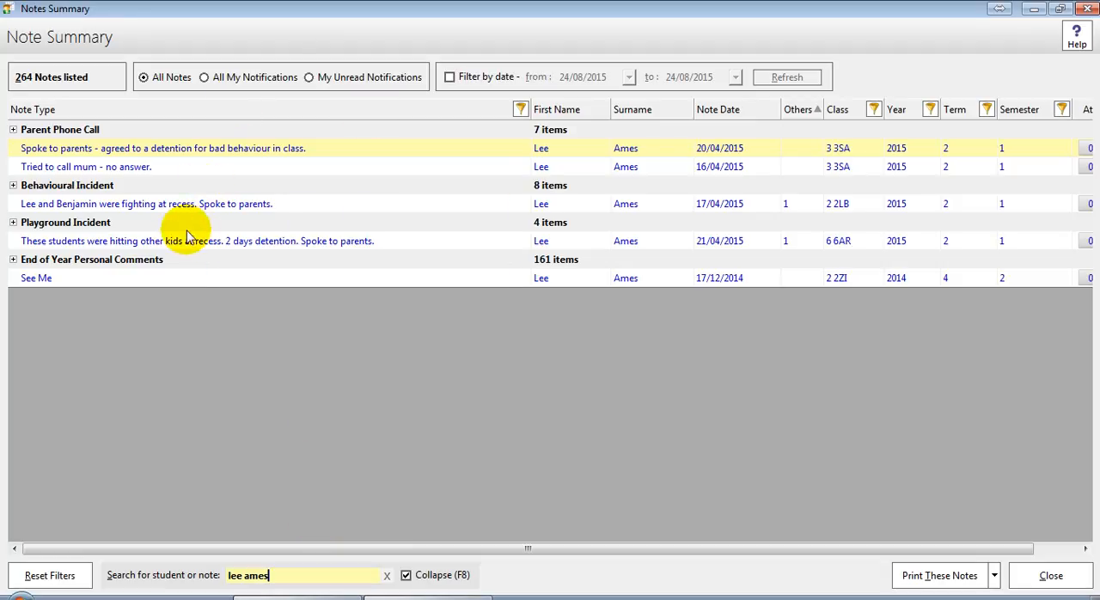
pyautogui.moveTo(179, 244)
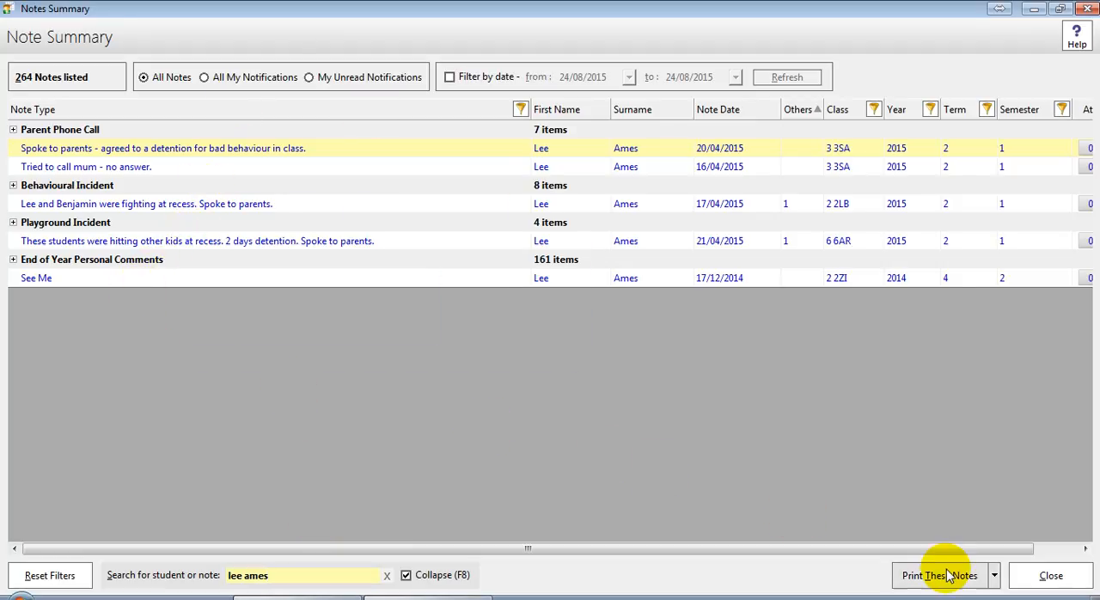
# Preview the search results for printing, then close the preview and the Note Summary
pyautogui.click(959, 583)
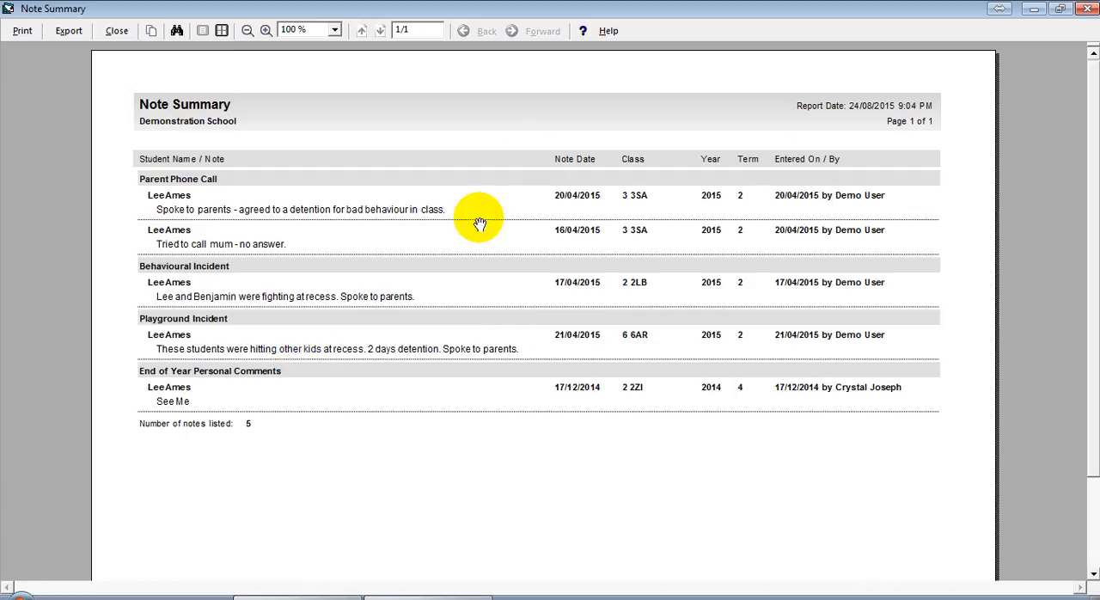
pyautogui.click(117, 31)
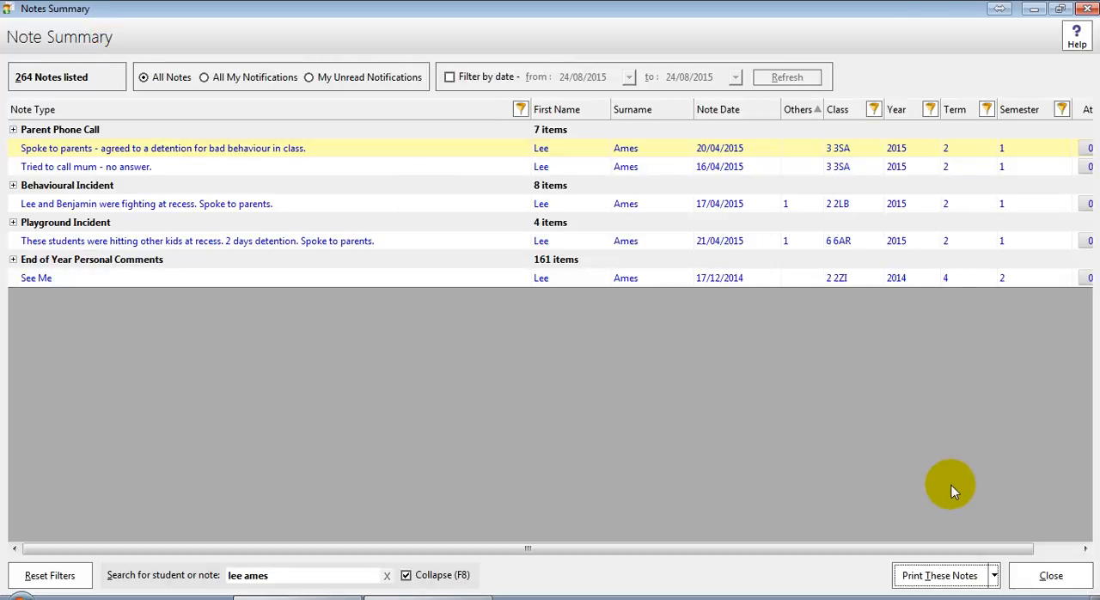
pyautogui.click(1030, 574)
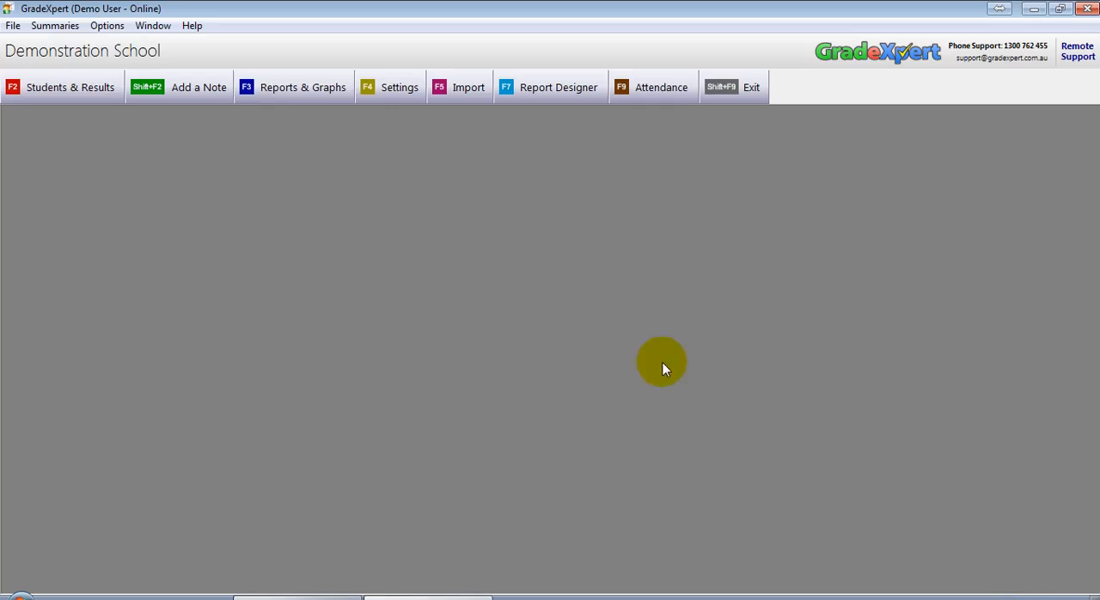